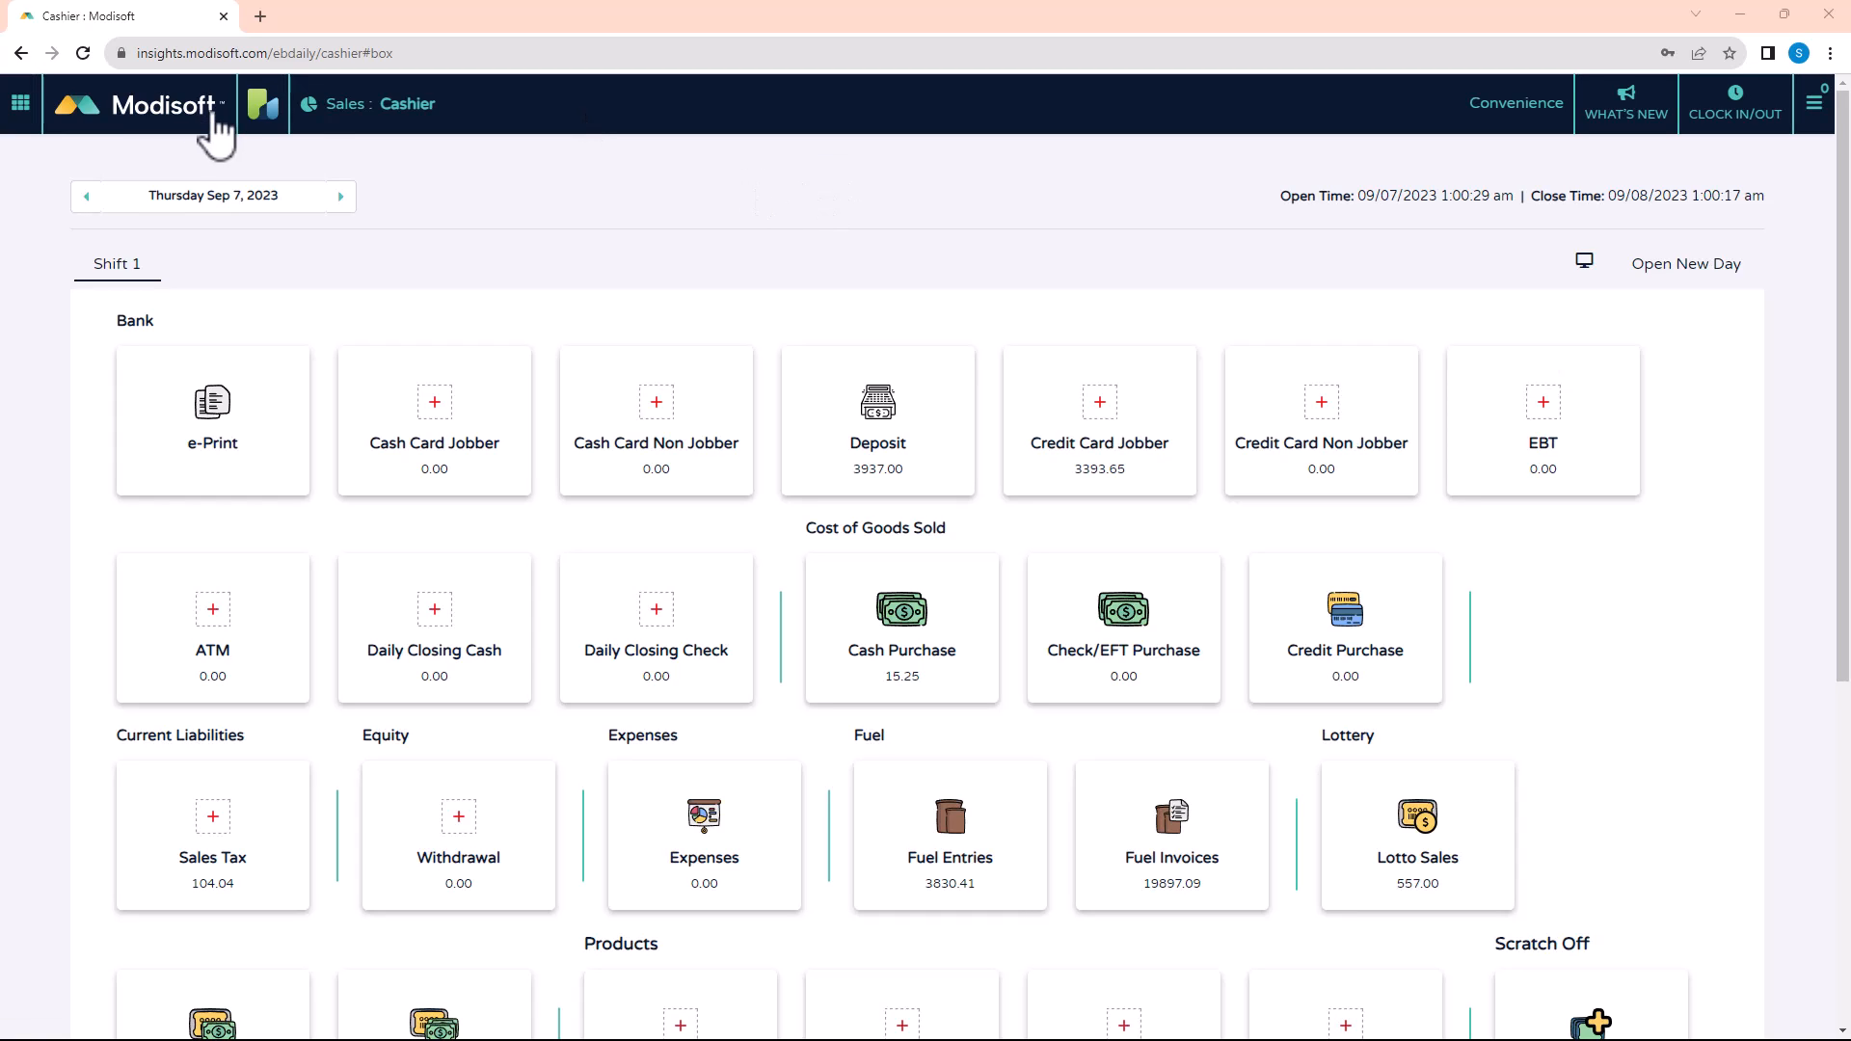
Open the schedule section of the payroll settings
click(22, 106)
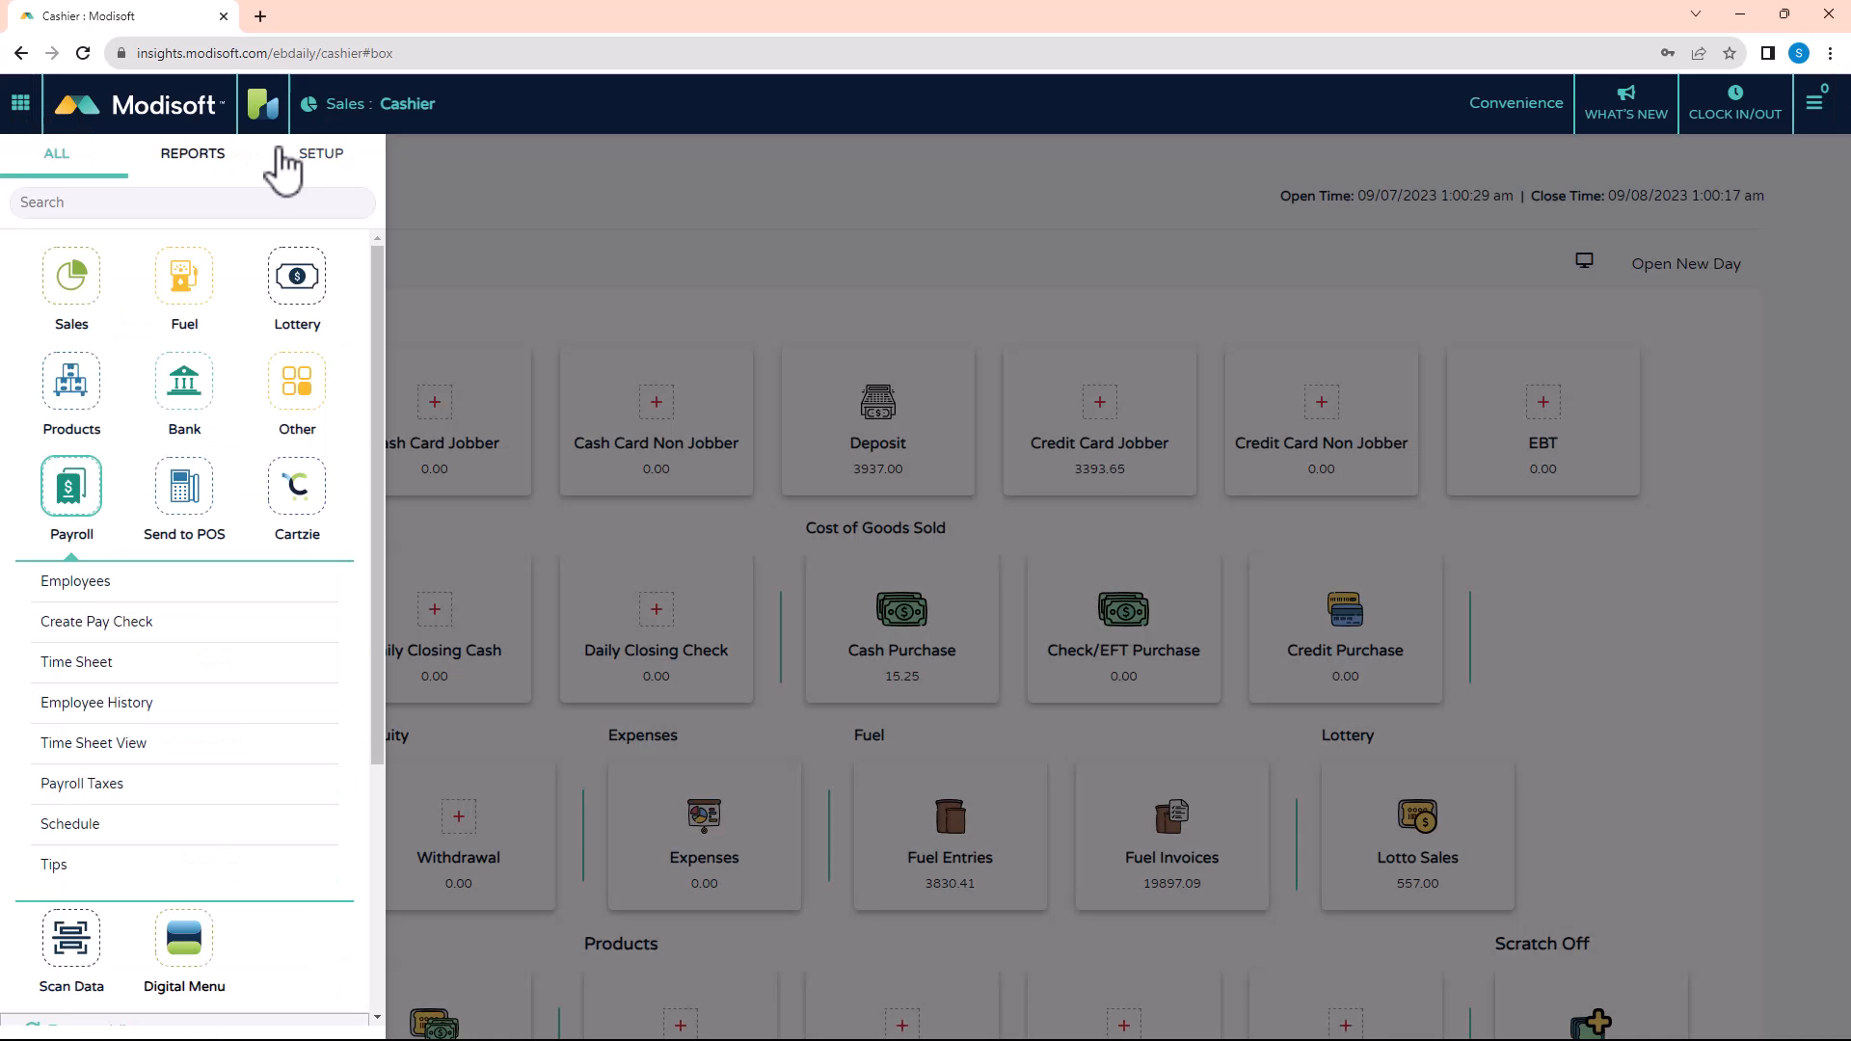
click(323, 156)
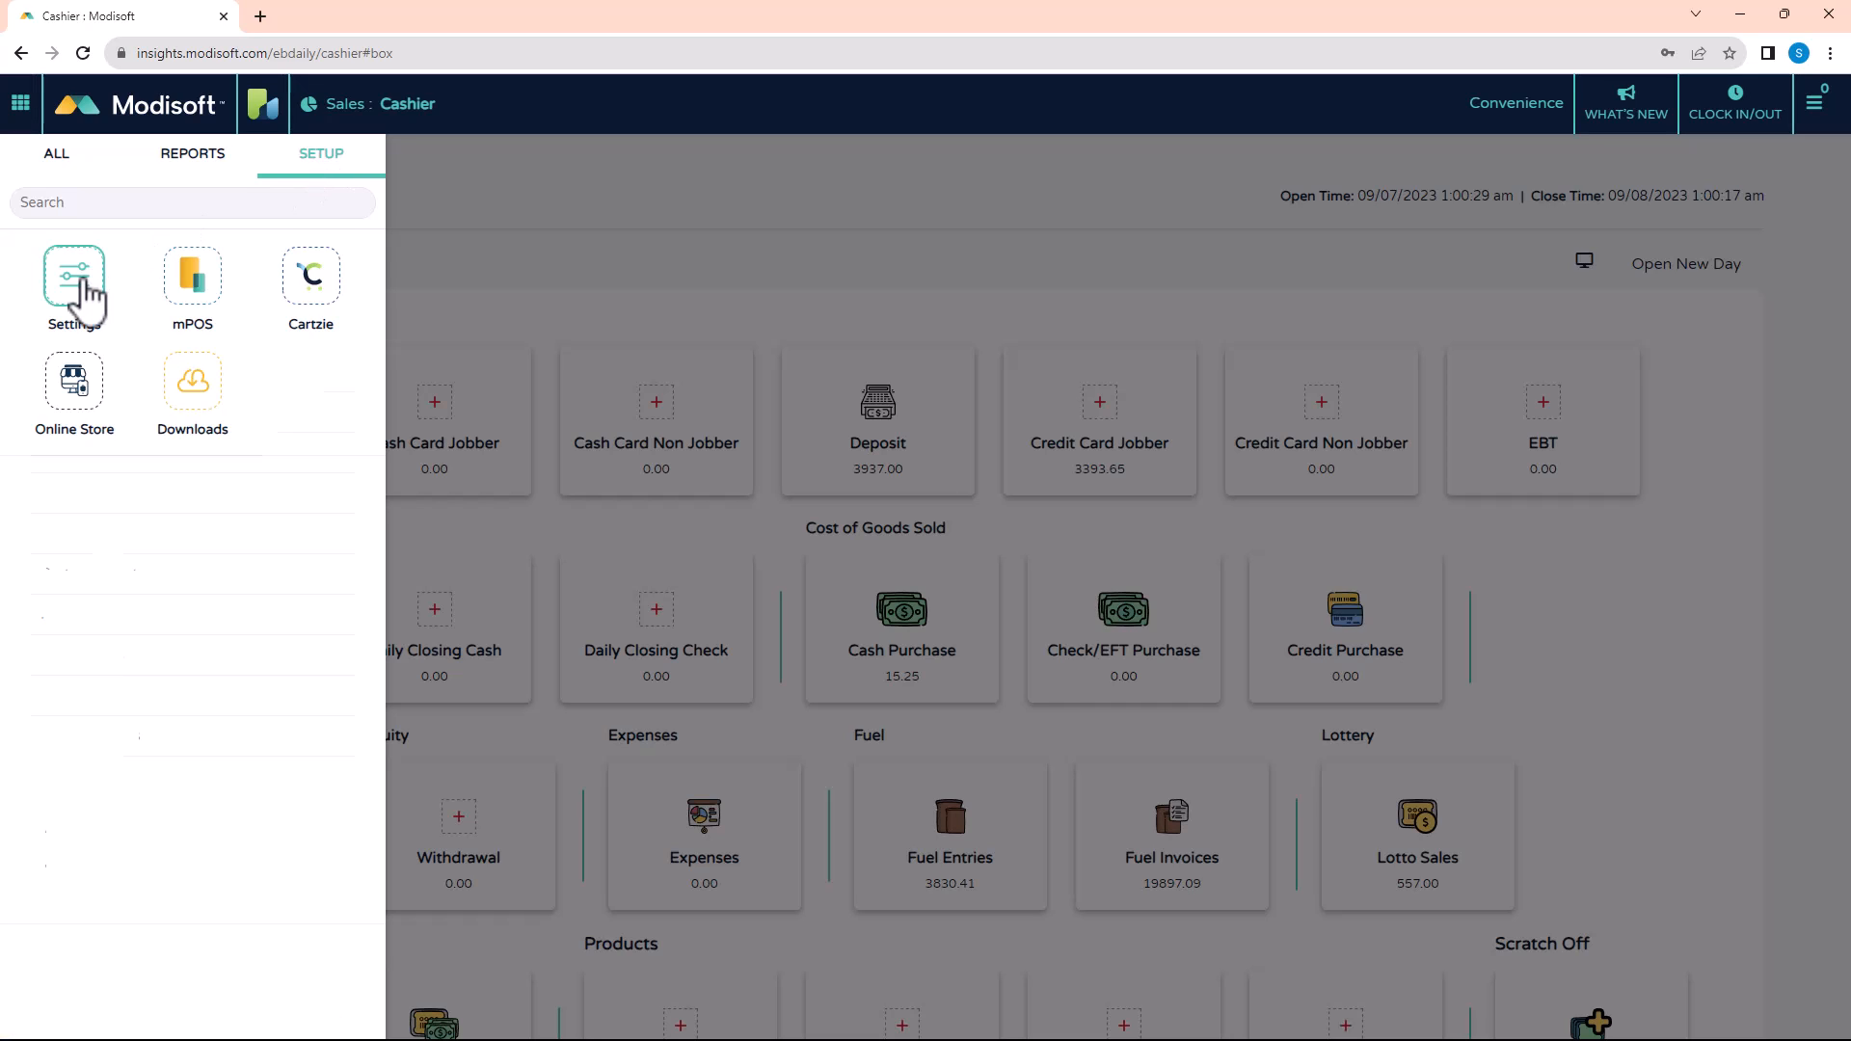
click(72, 287)
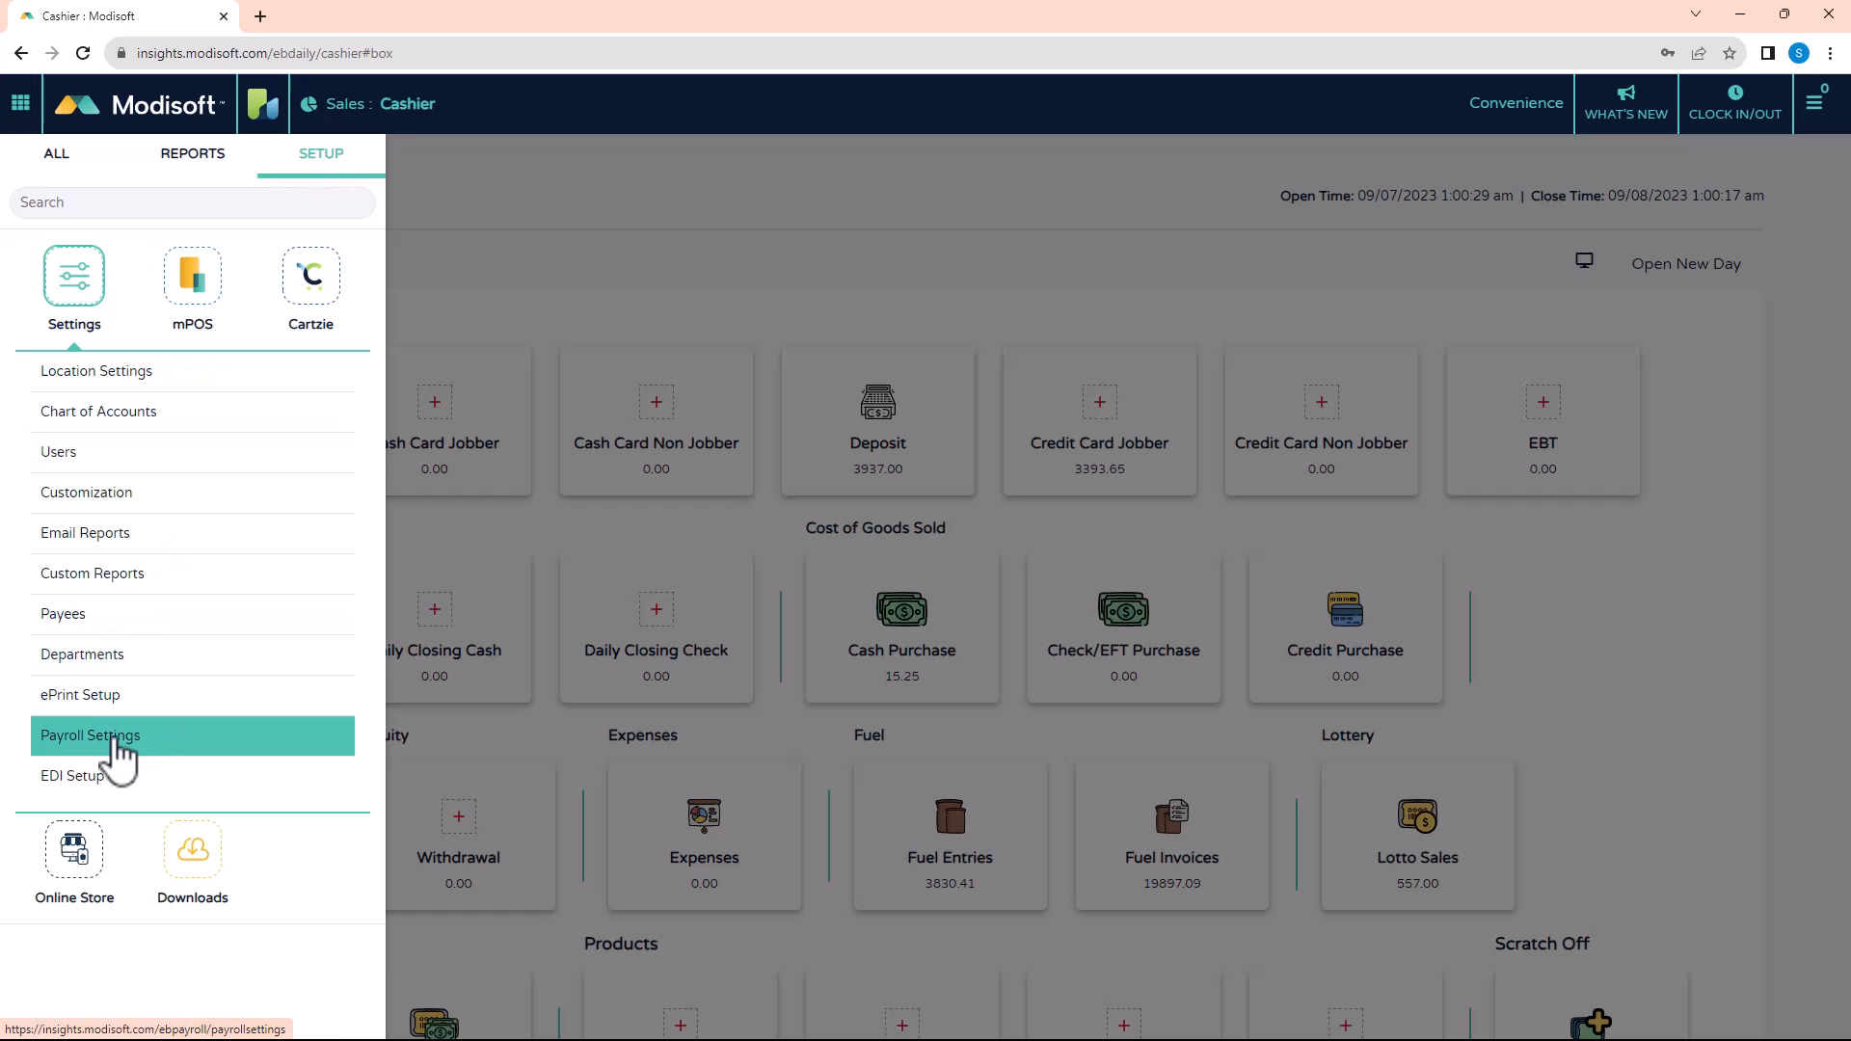
click(113, 737)
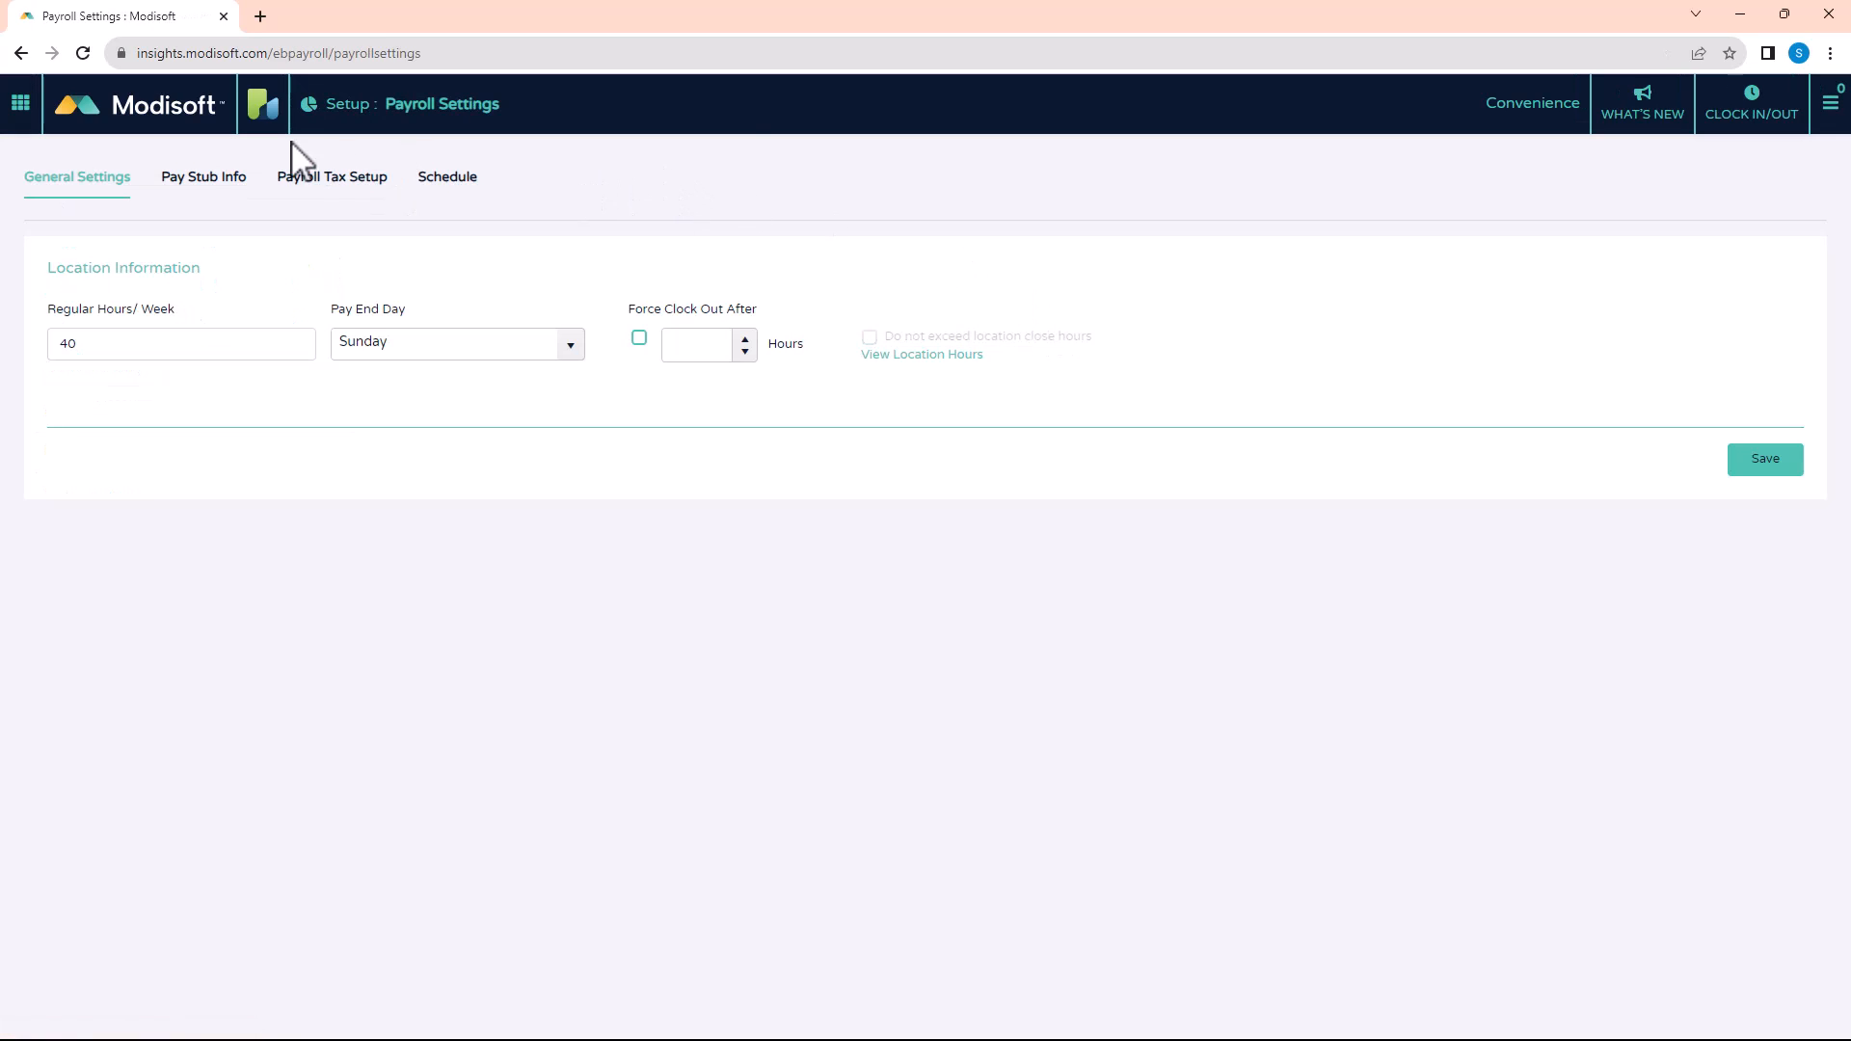
click(453, 184)
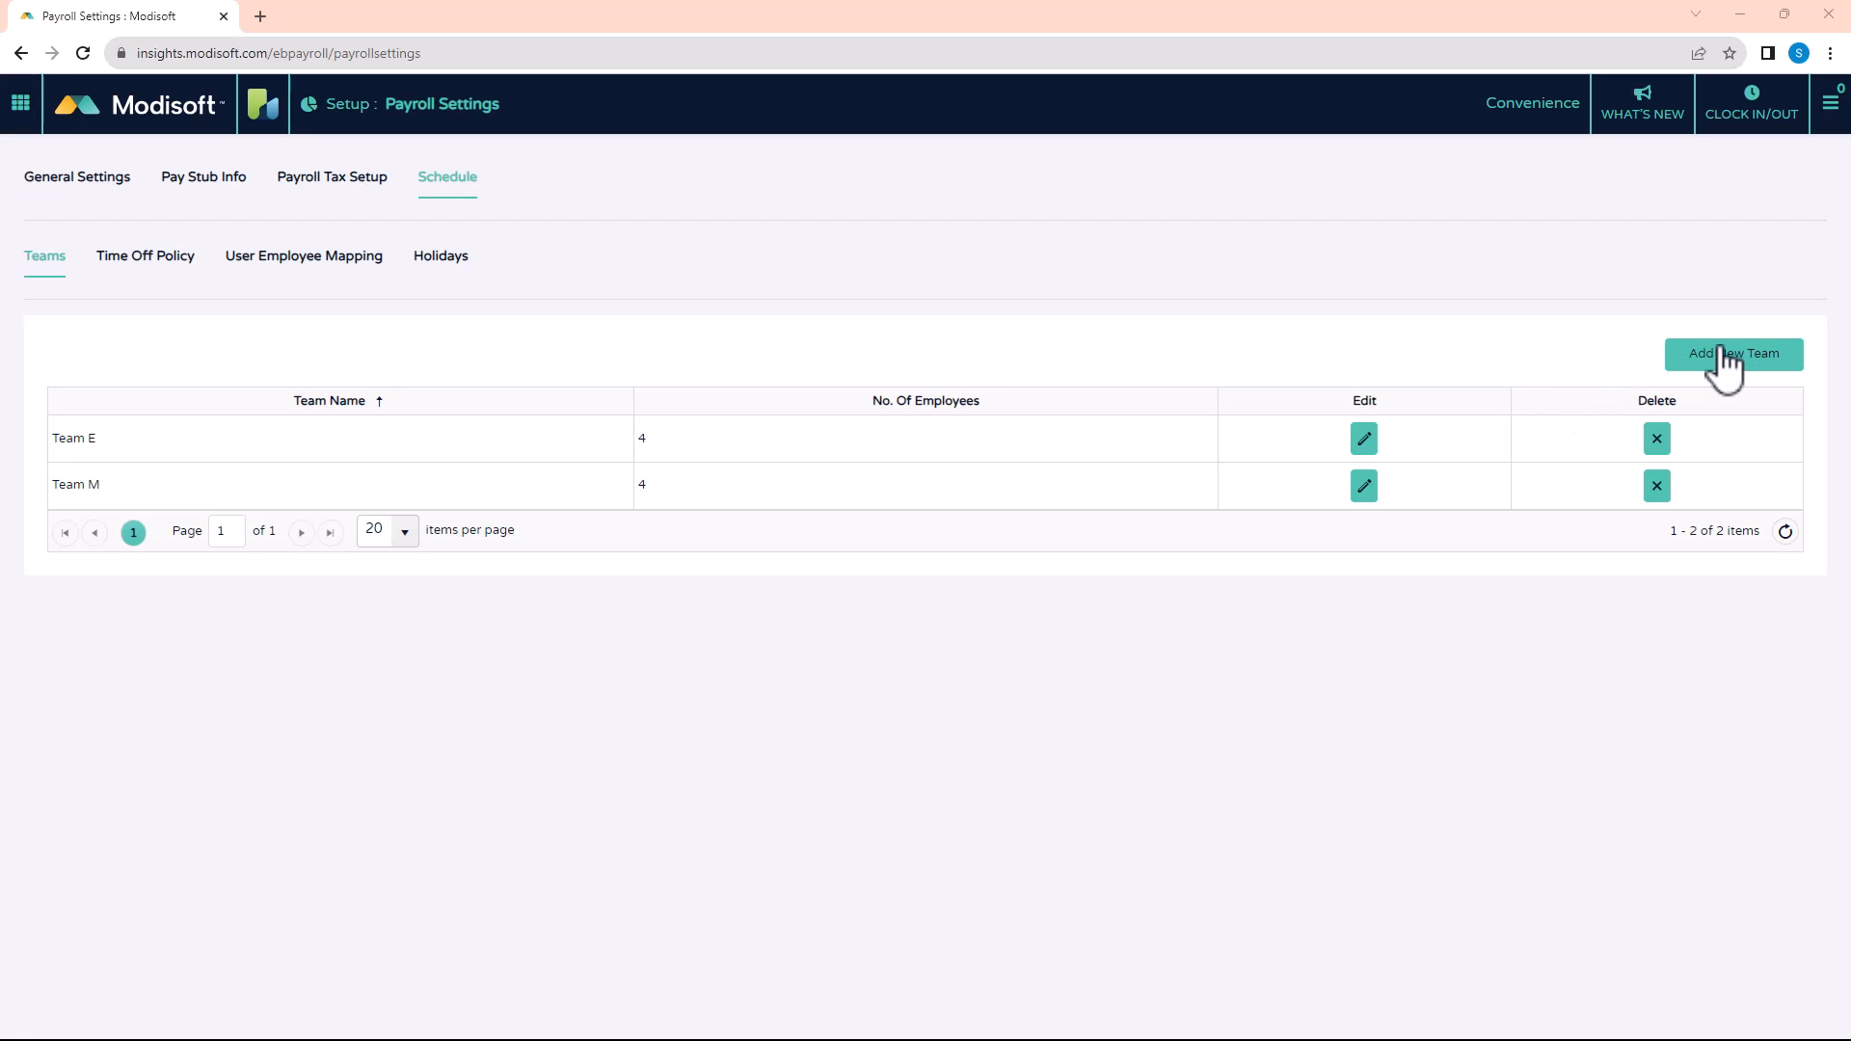
Review the employees assigned to Team E and those available to add, then save and close the team
click(1365, 441)
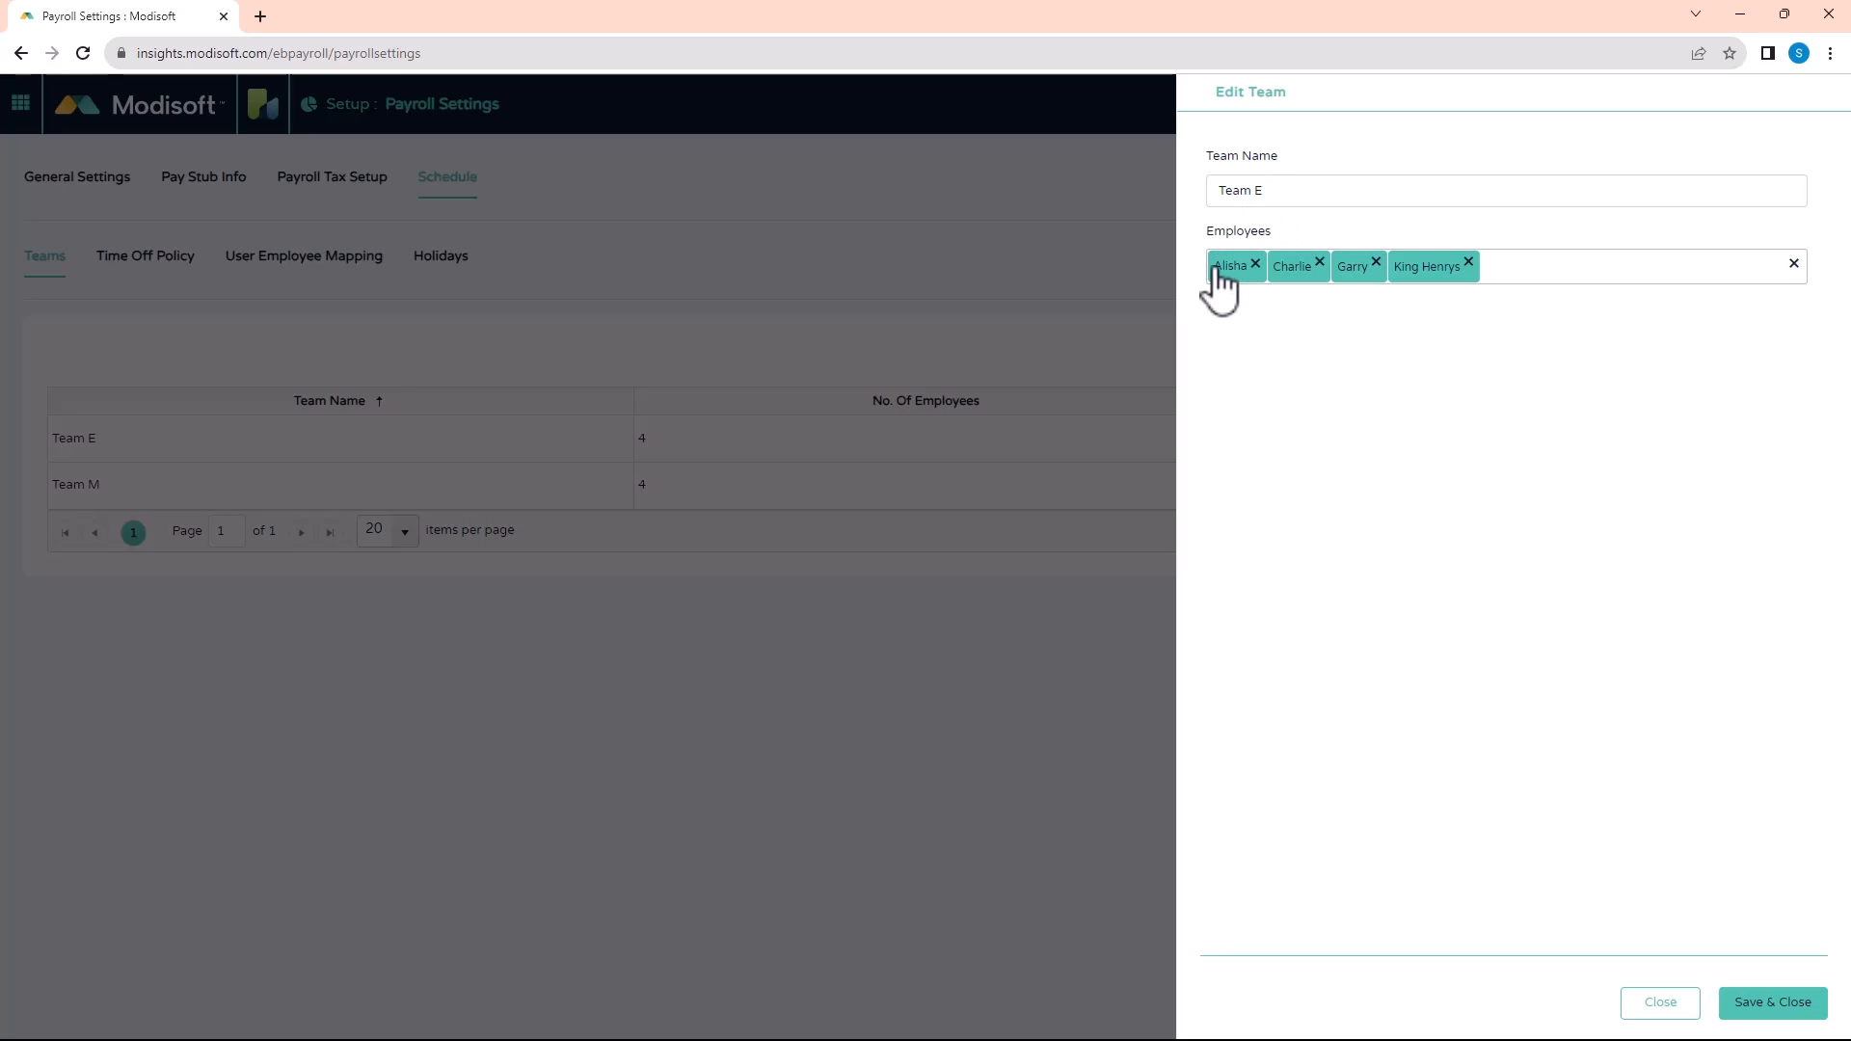
click(1519, 263)
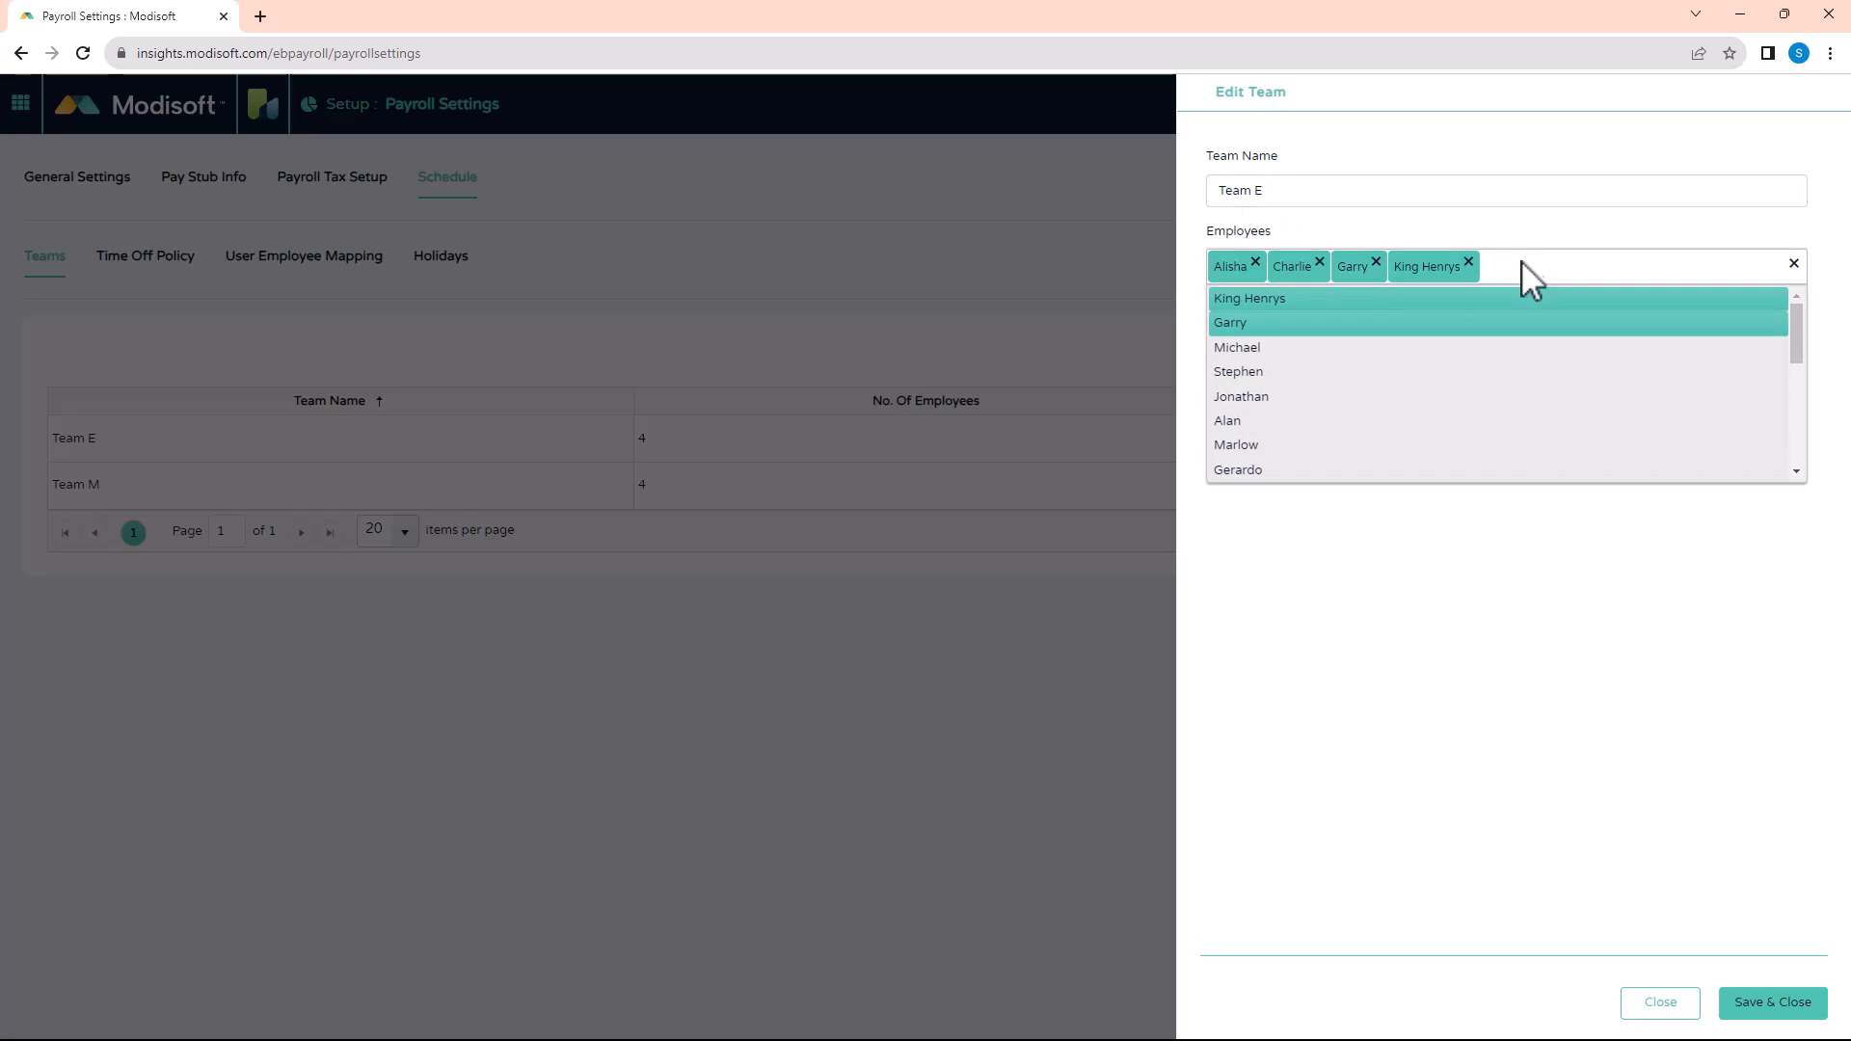
scroll(1661, 380, down, 5)
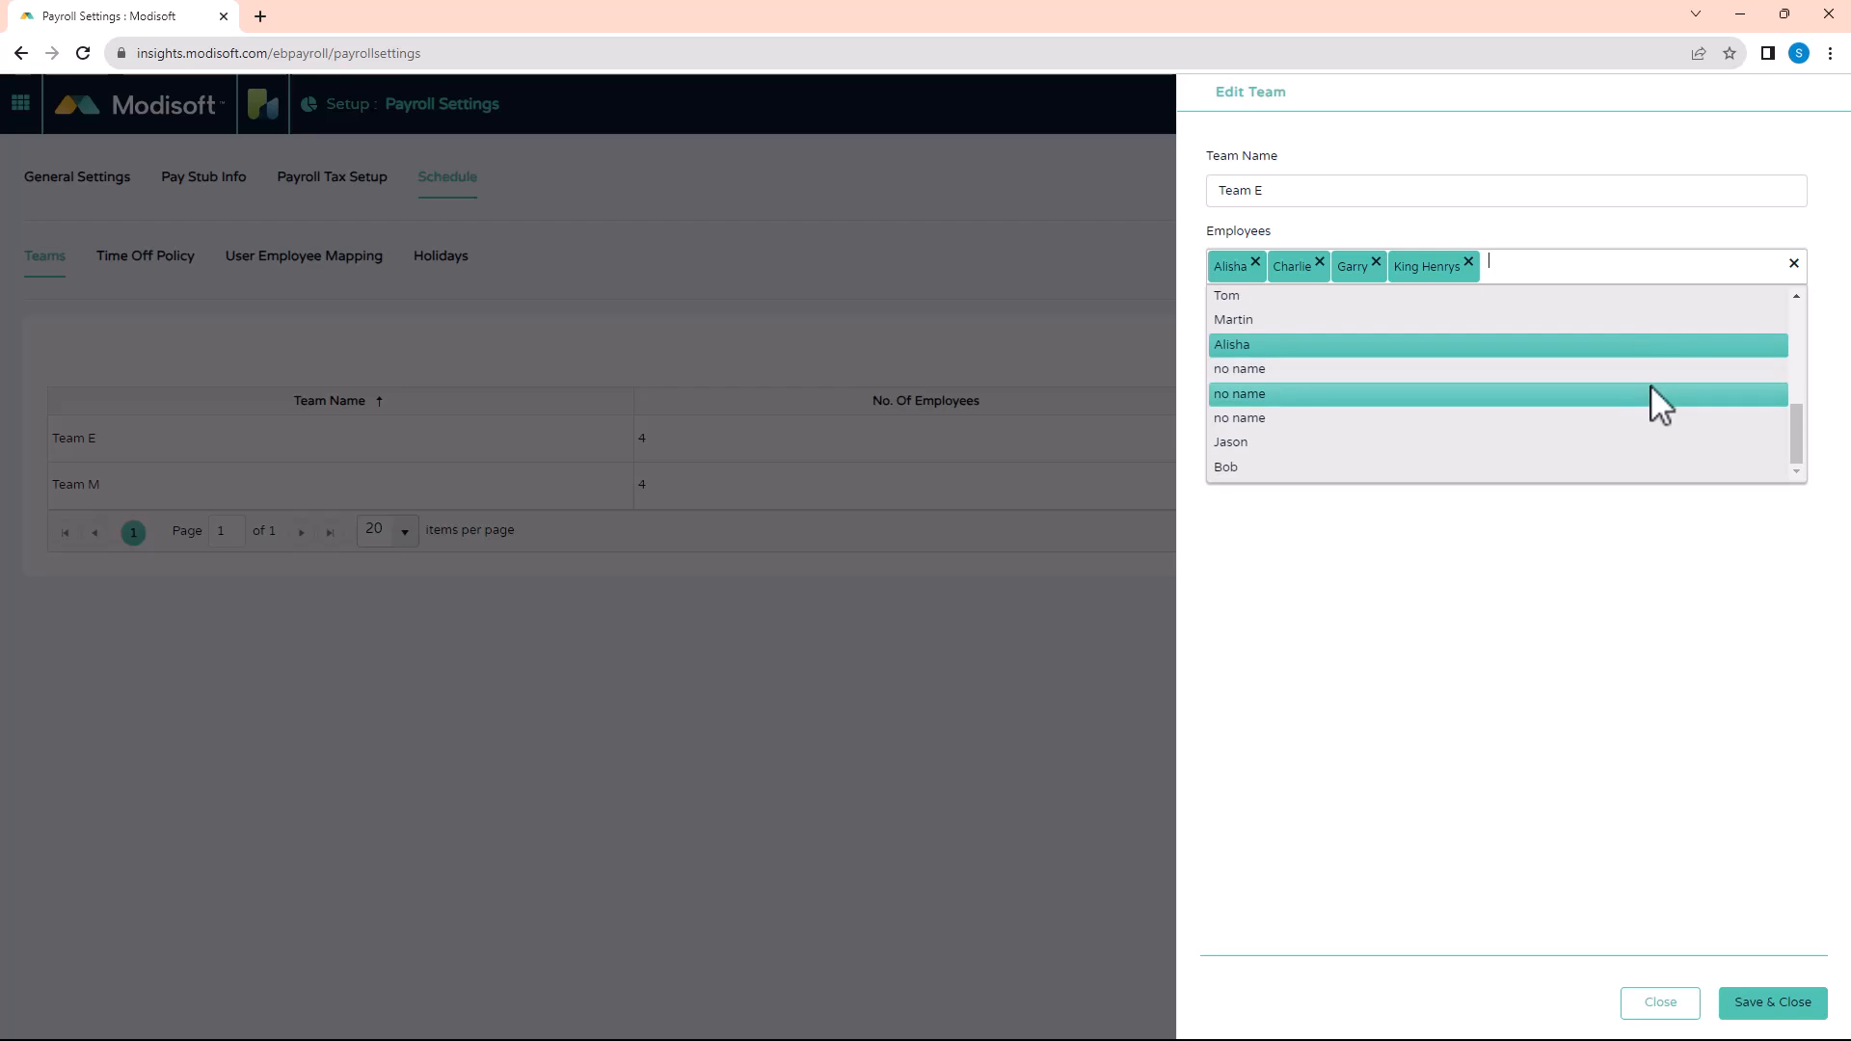
scroll(1617, 392, up, 5)
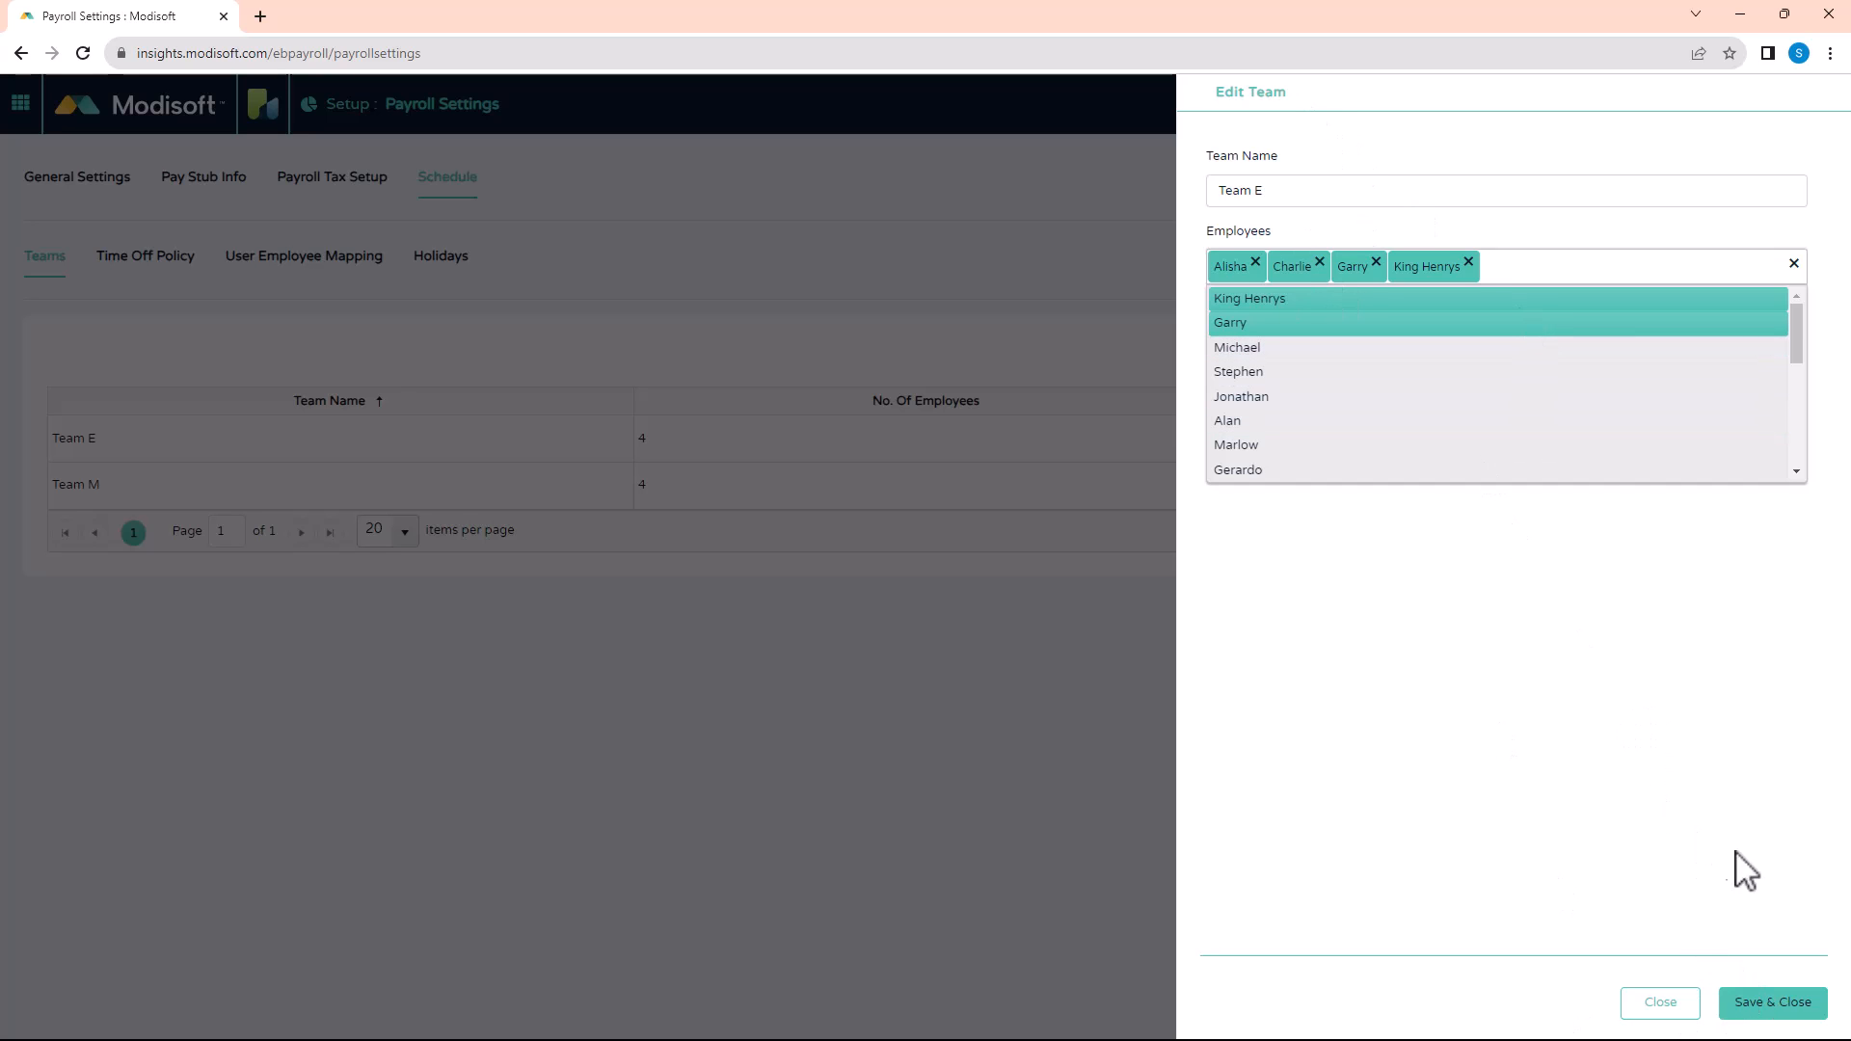
click(1774, 1001)
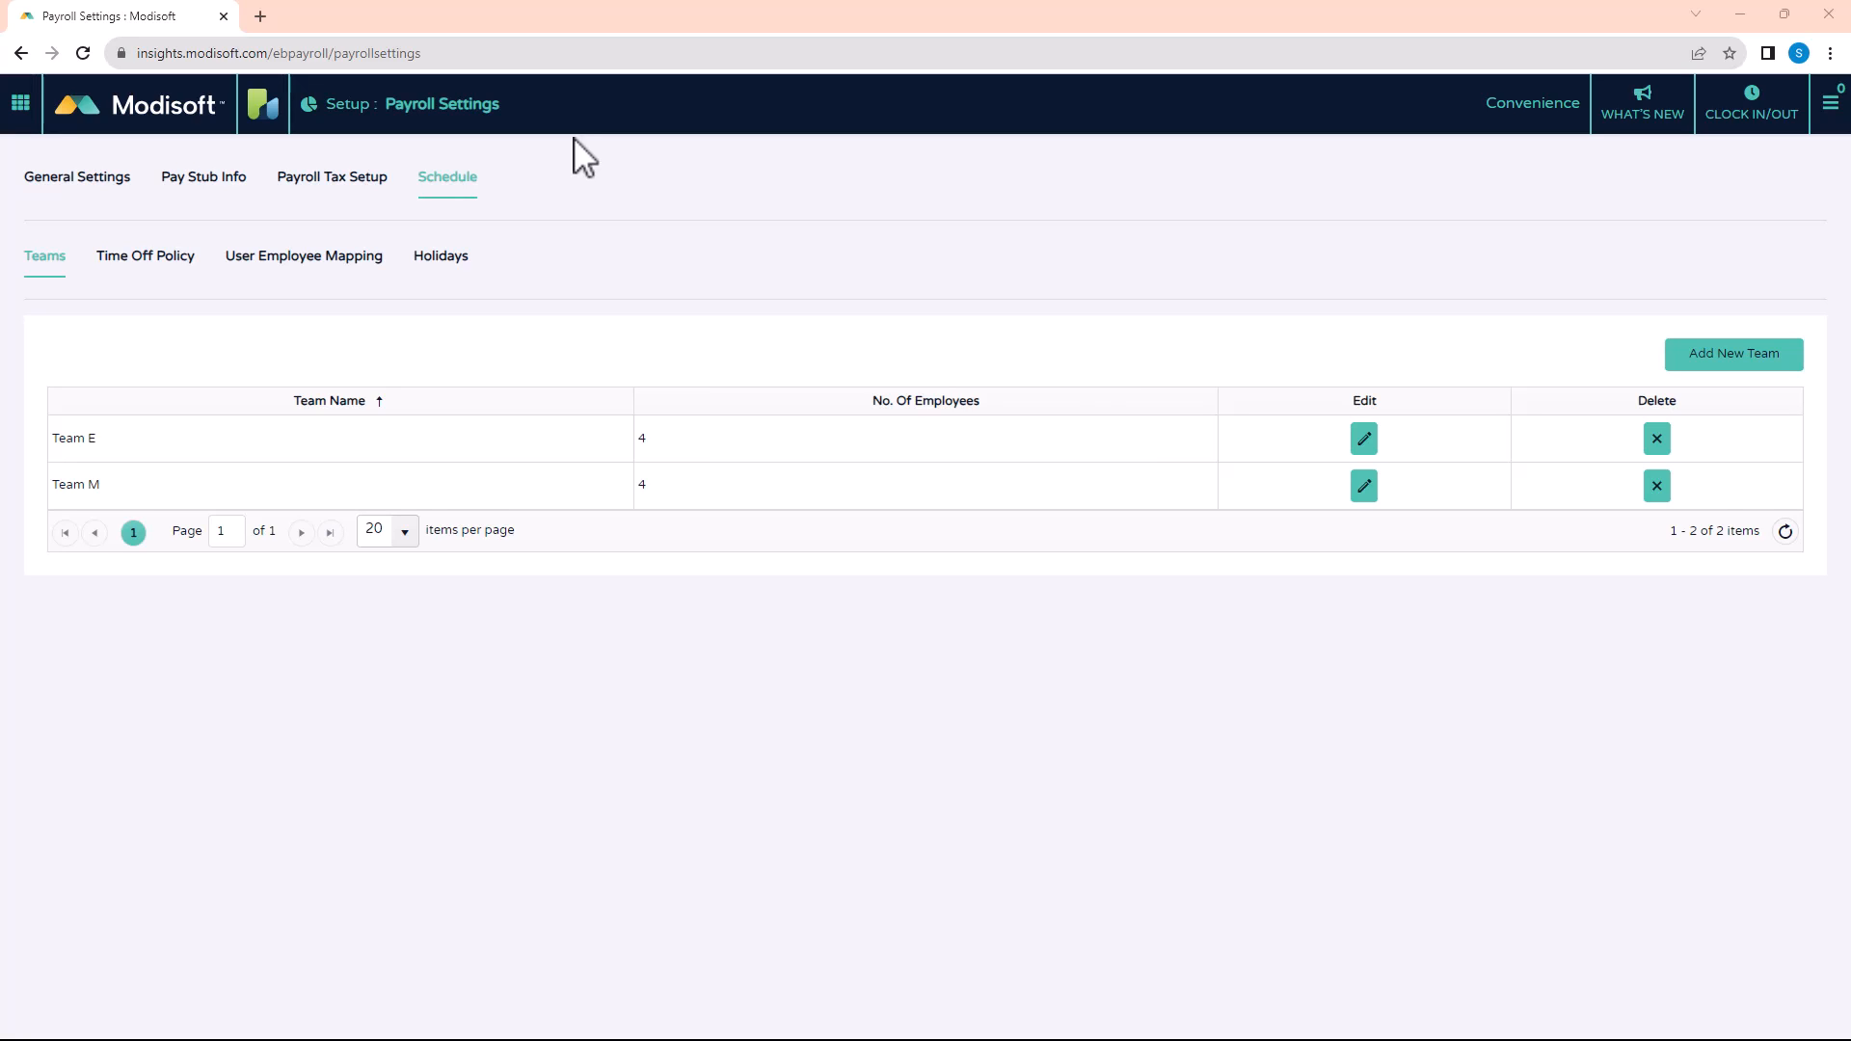
Create a time off policy named Vacation that applies to Team M and Team E
click(130, 255)
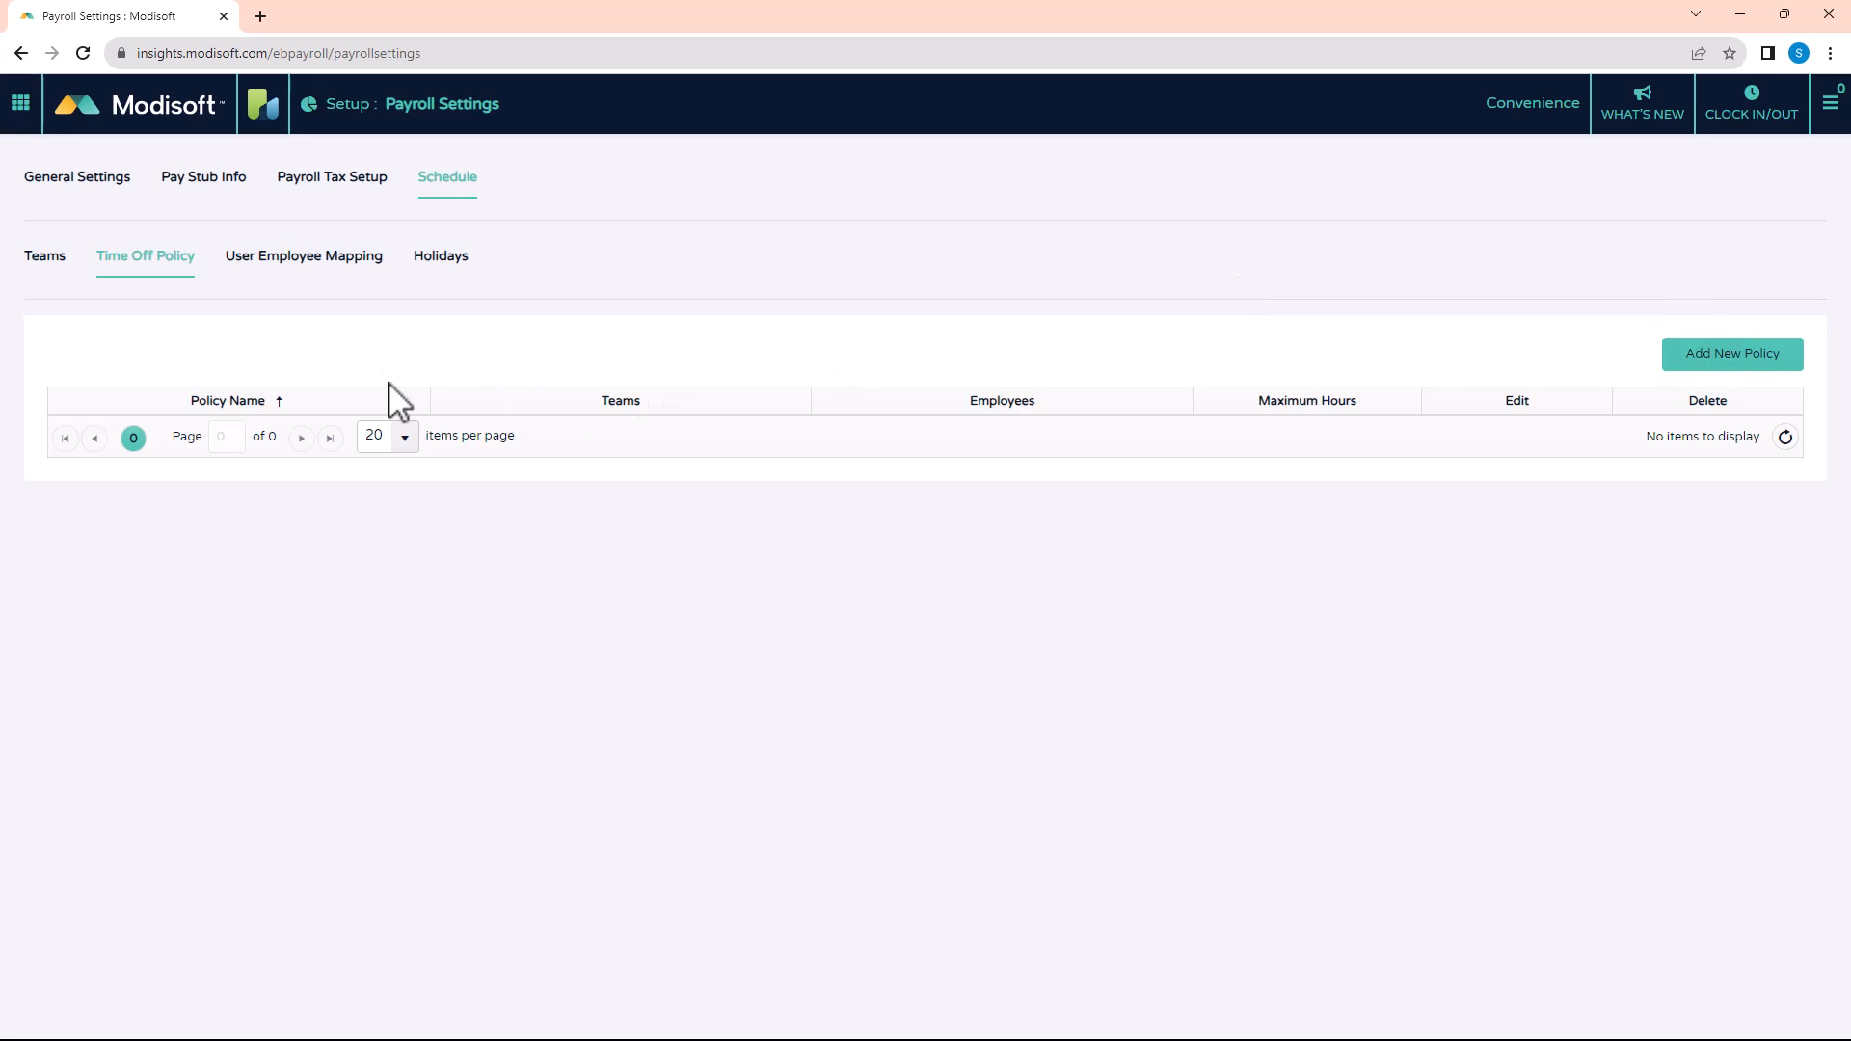
click(1738, 375)
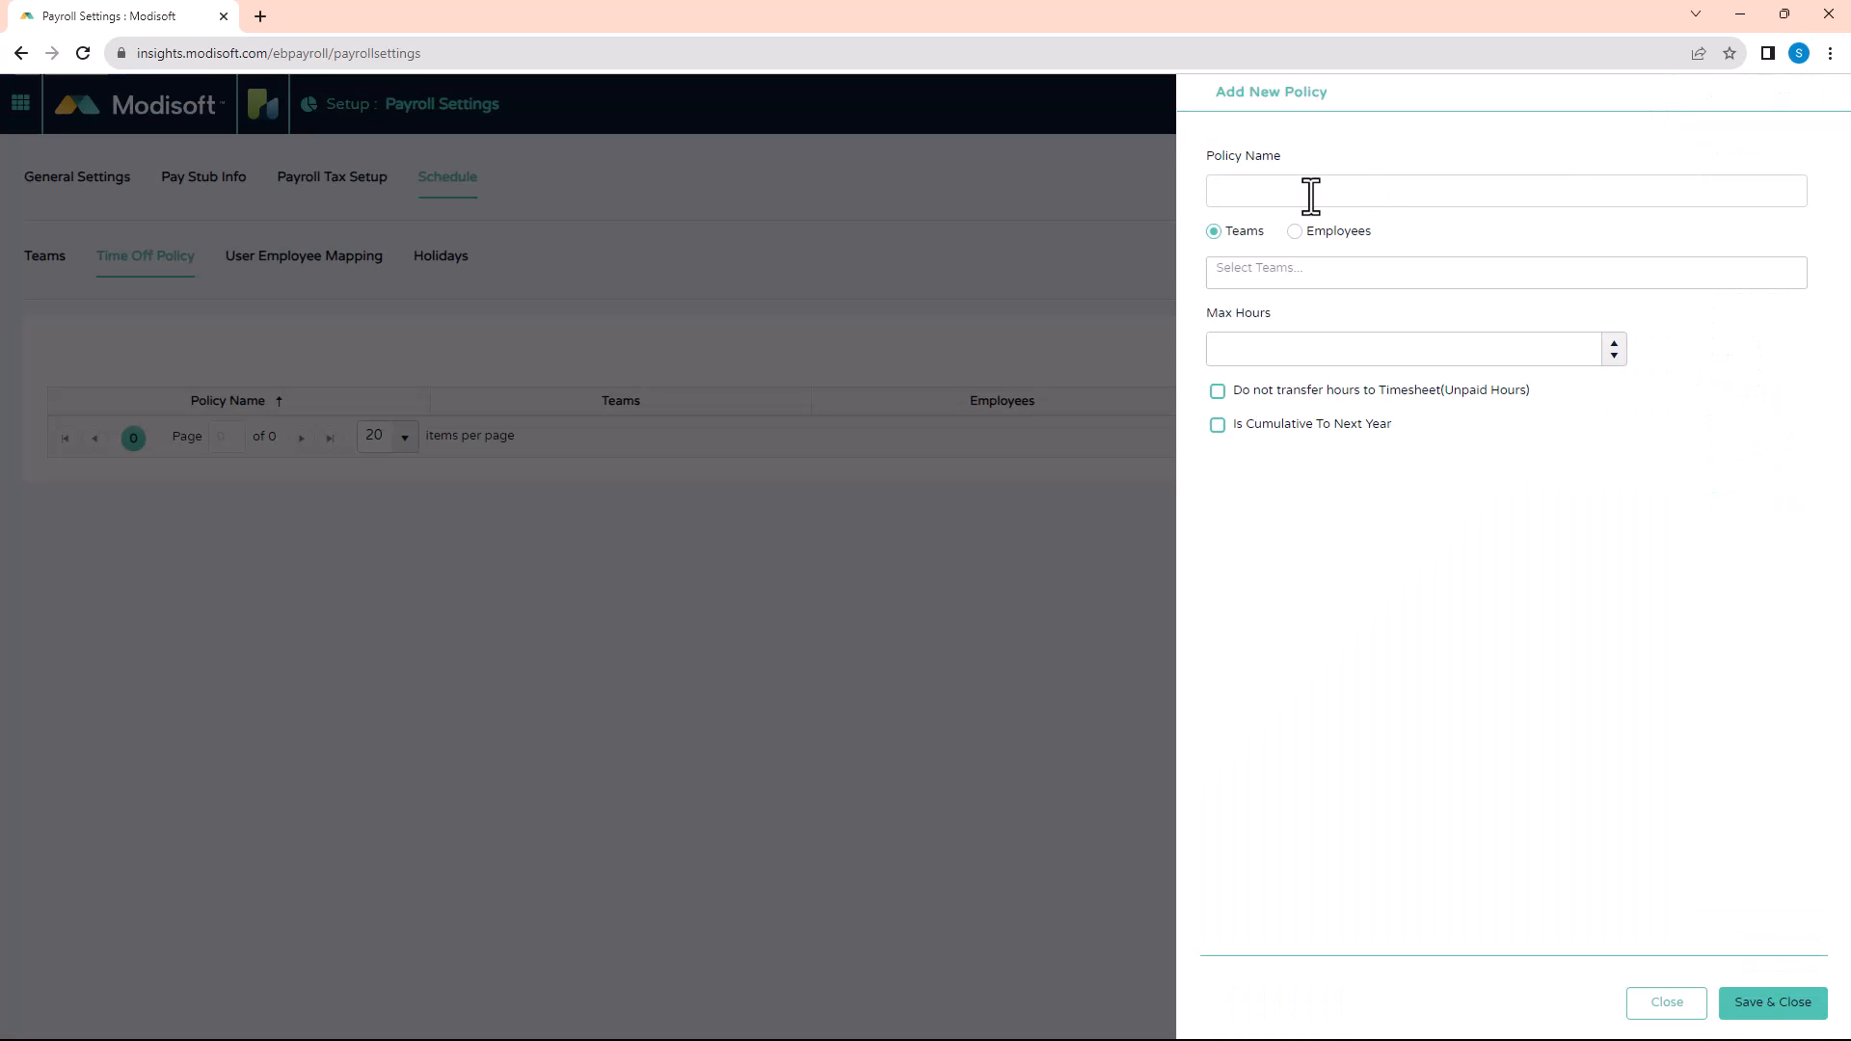
click(1311, 193)
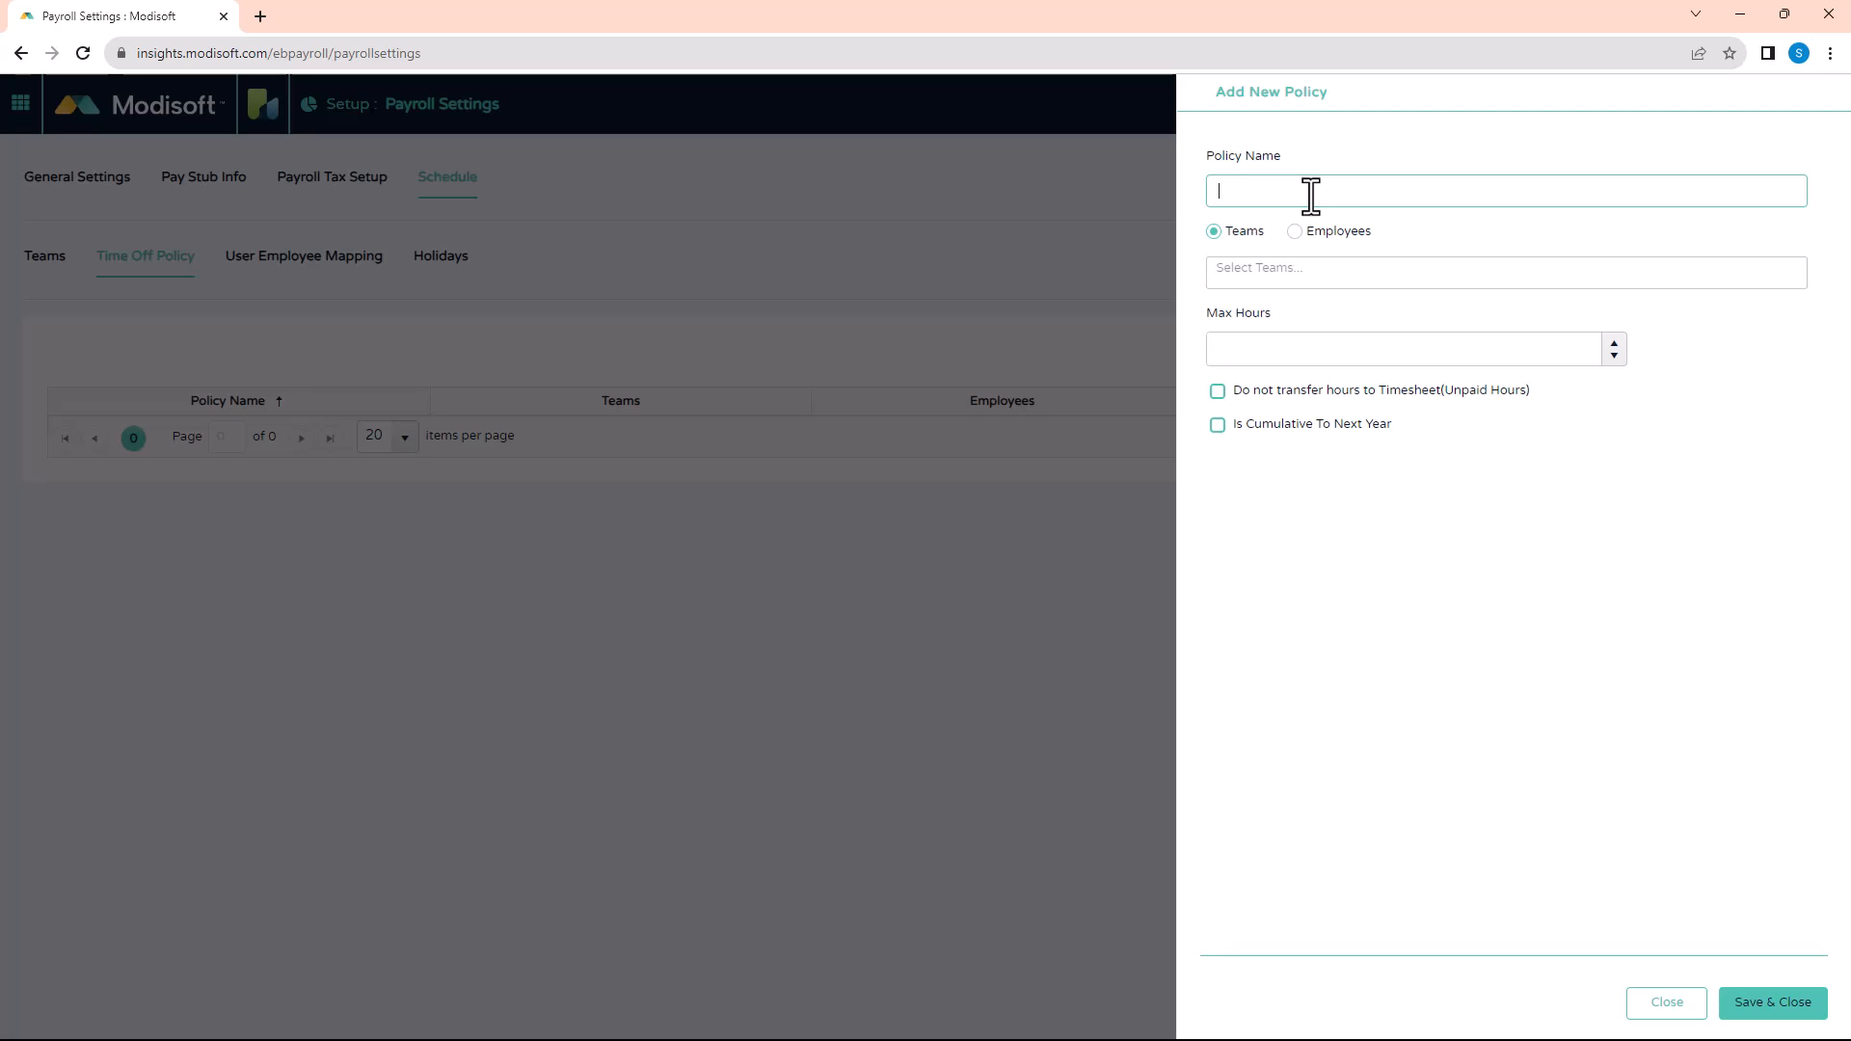
text(Vacation)
click(1294, 270)
click(1281, 303)
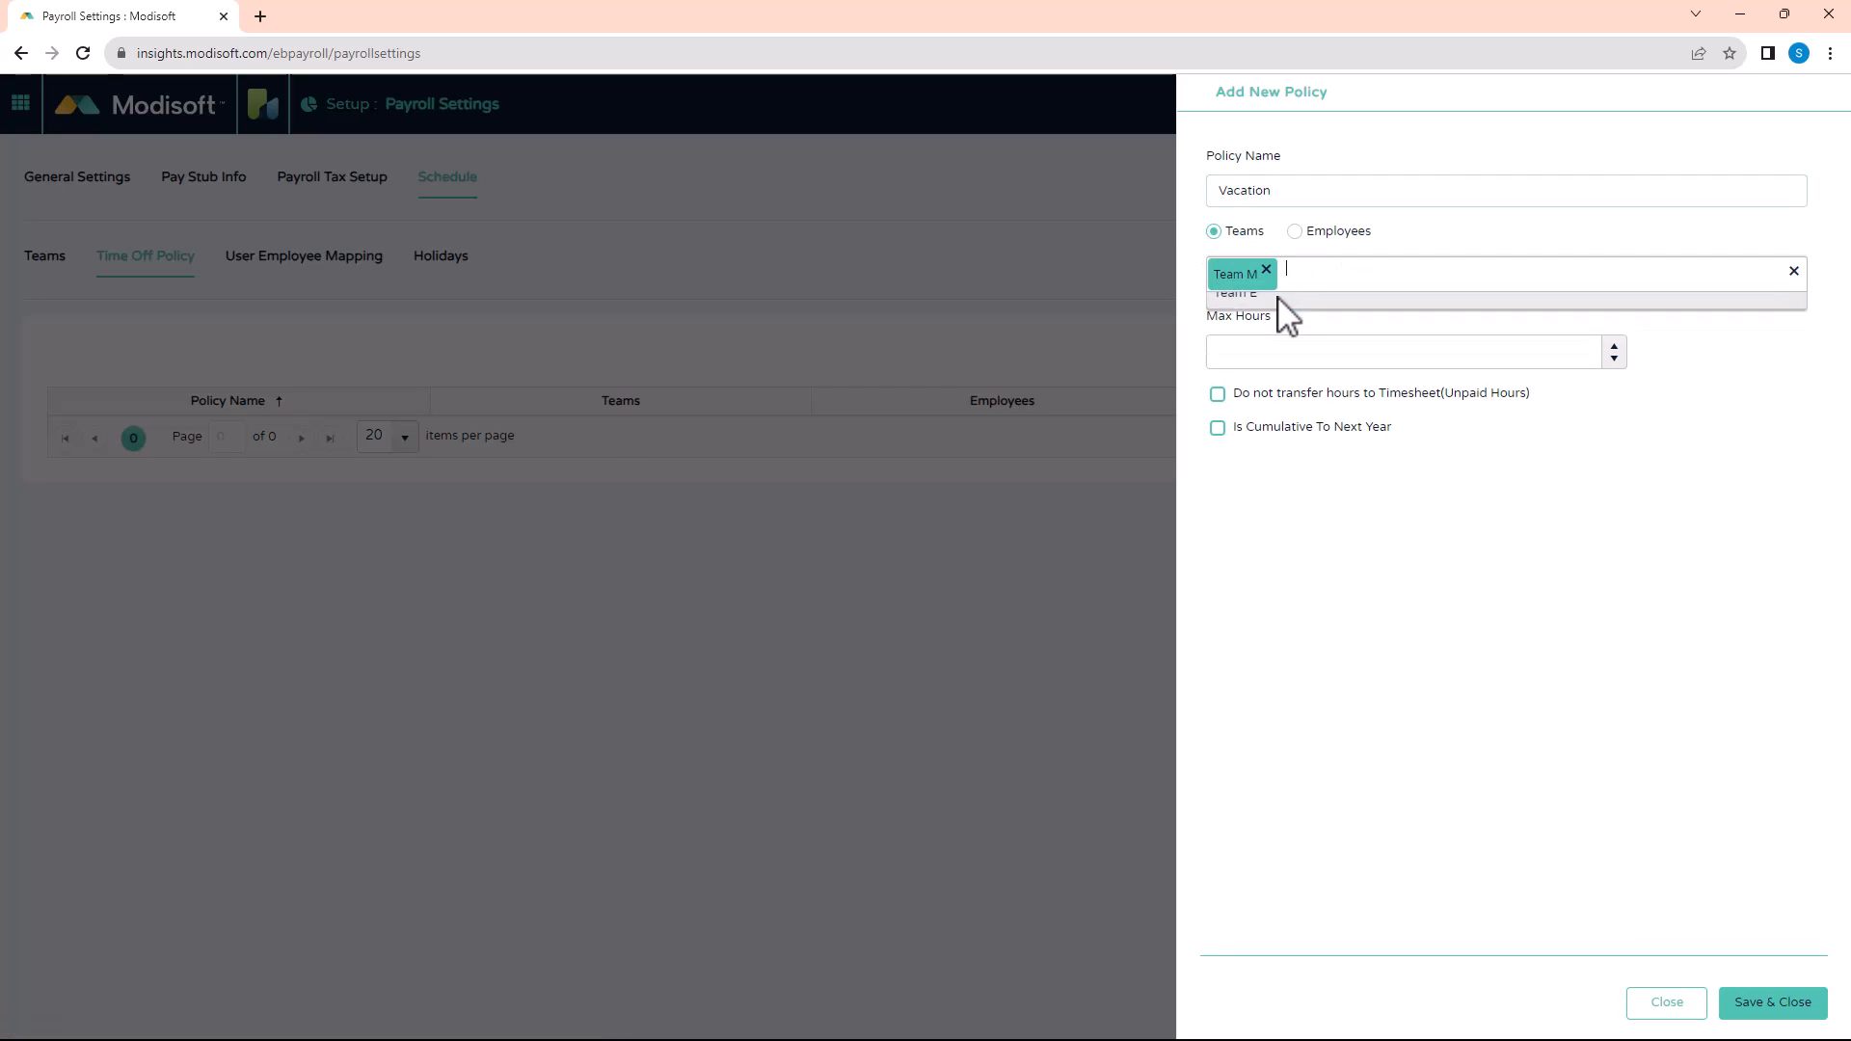
click(1337, 273)
click(1294, 327)
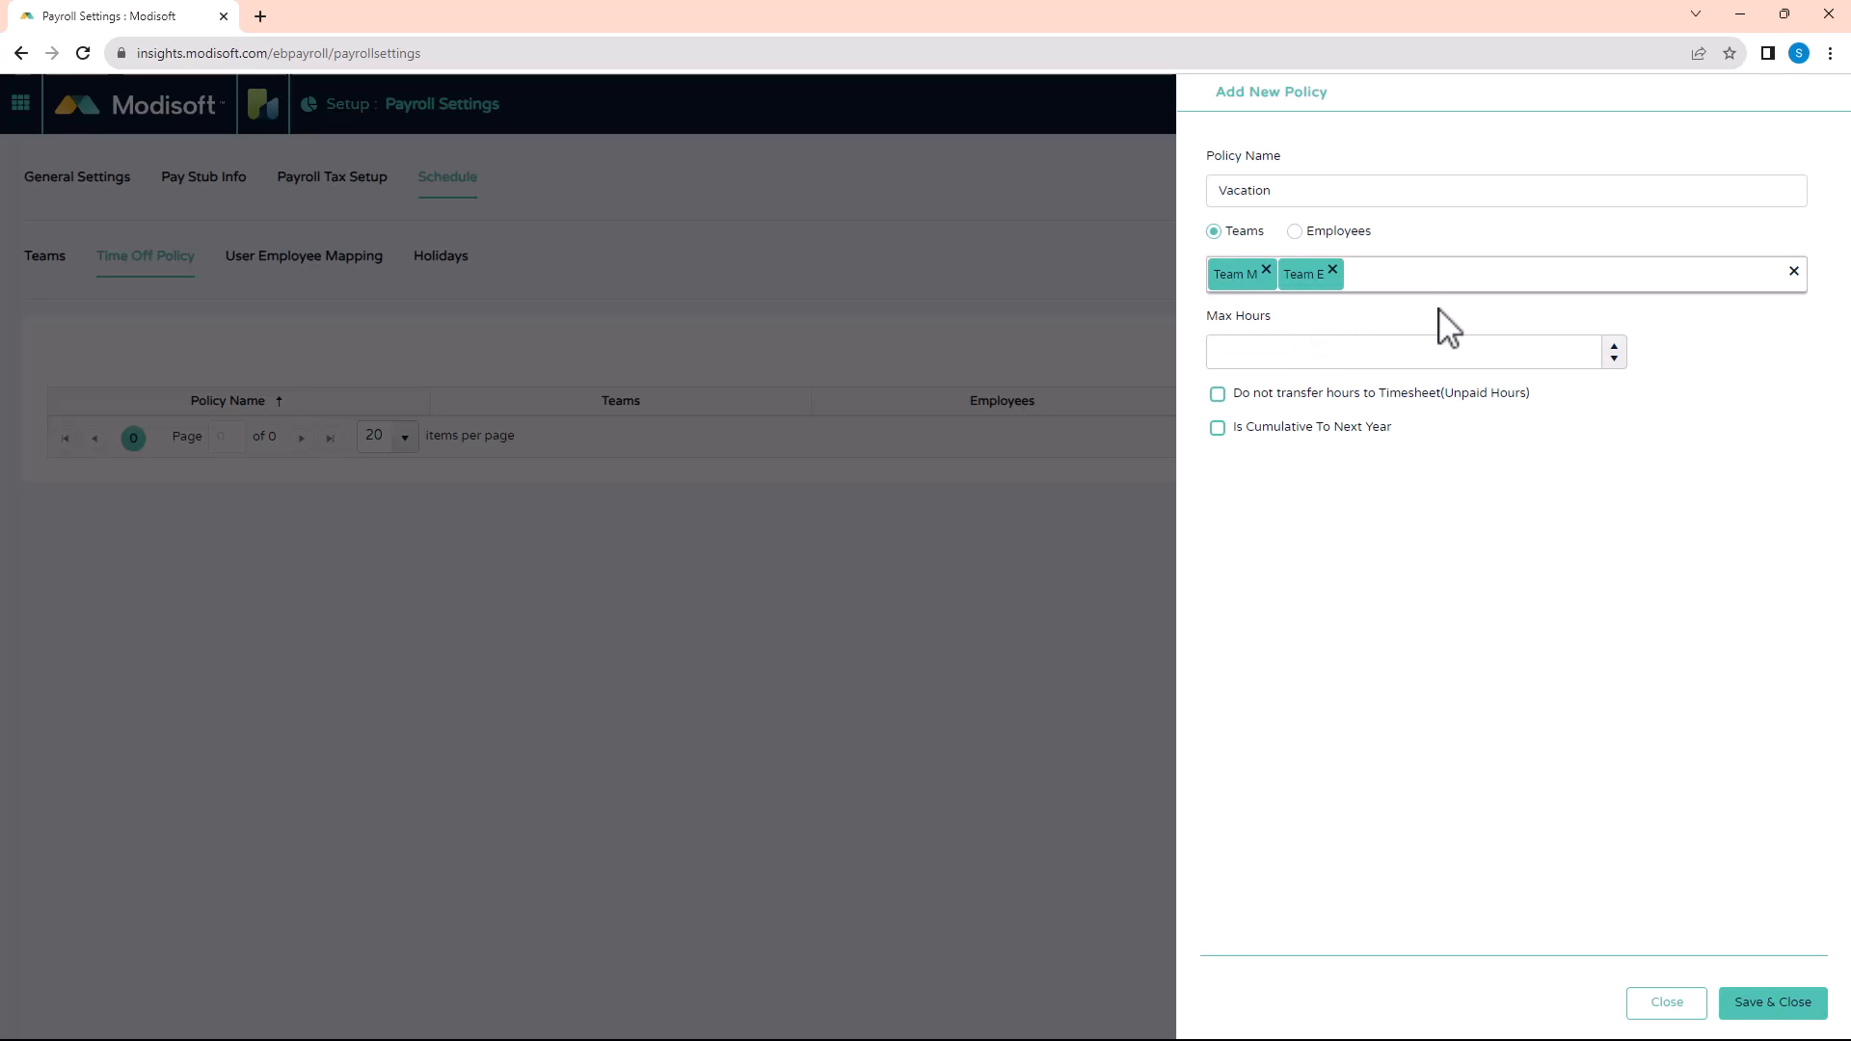
Set the Vacation policy's maximum hours to 40 and save the policy
click(1267, 359)
click(1263, 359)
text(40)
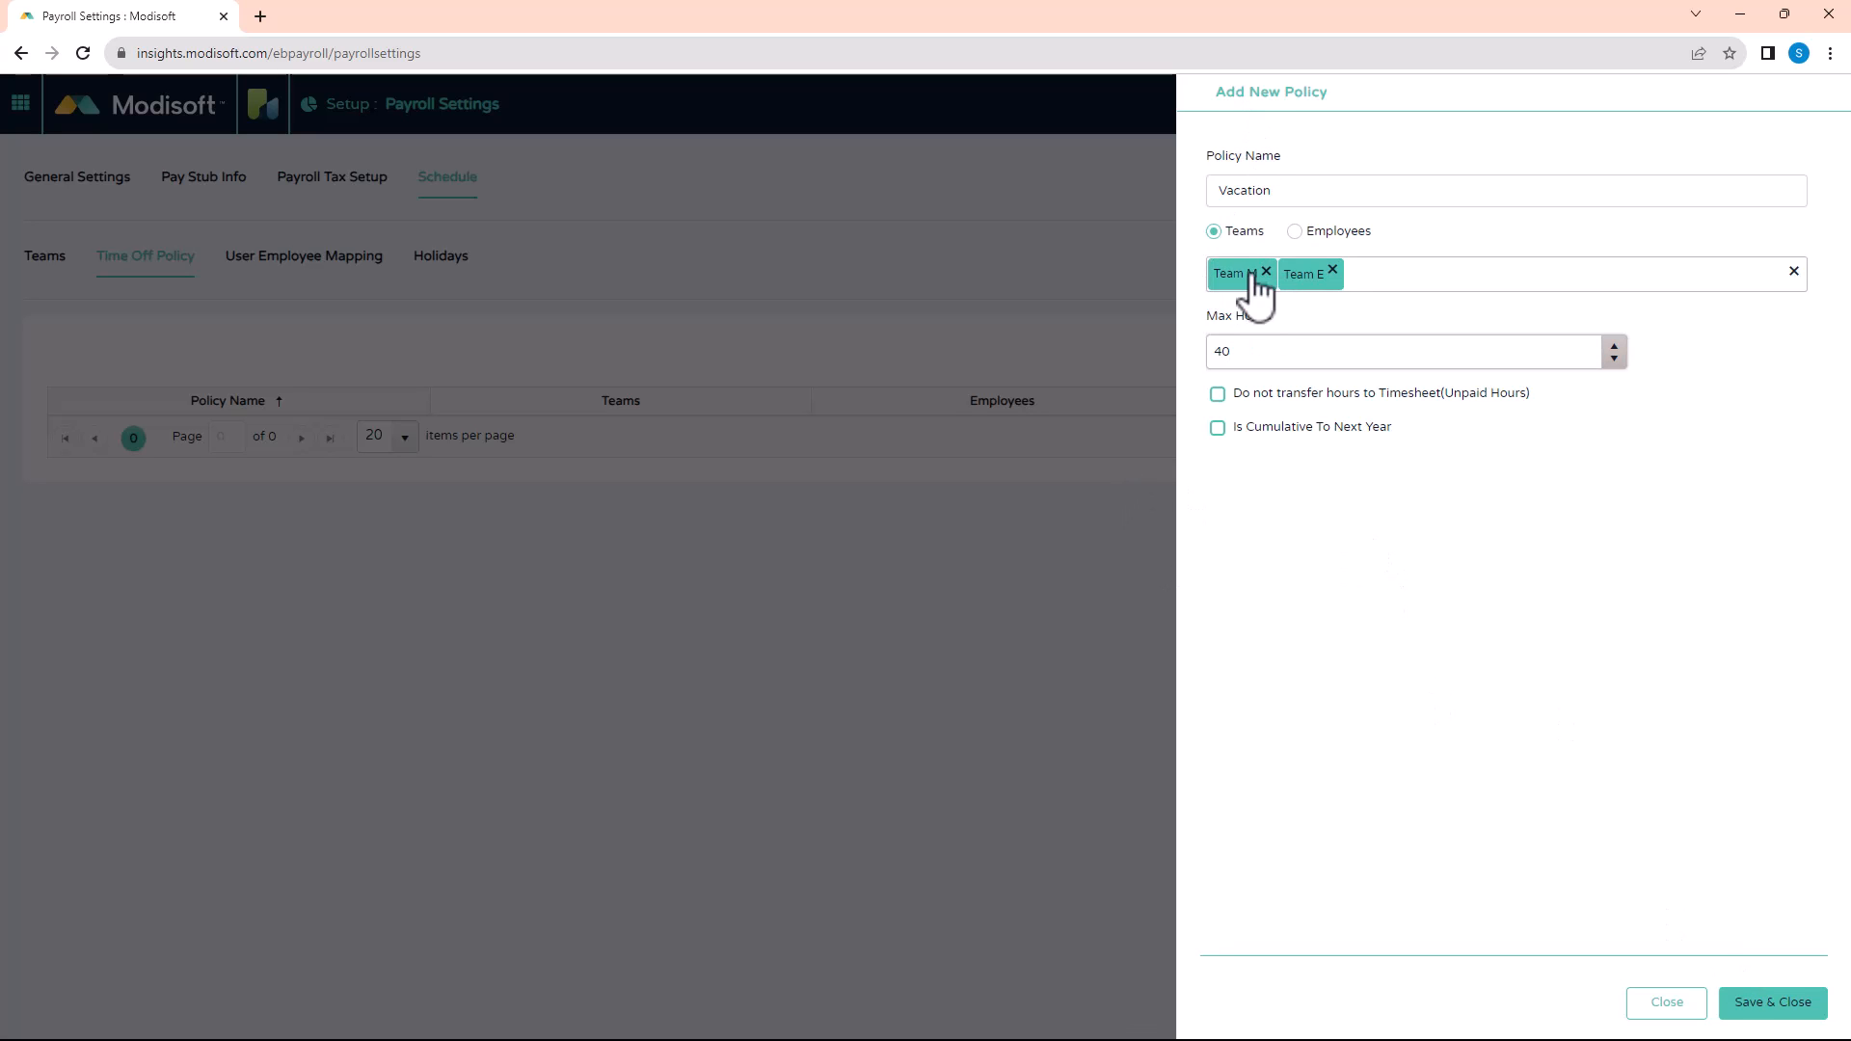
click(1767, 1005)
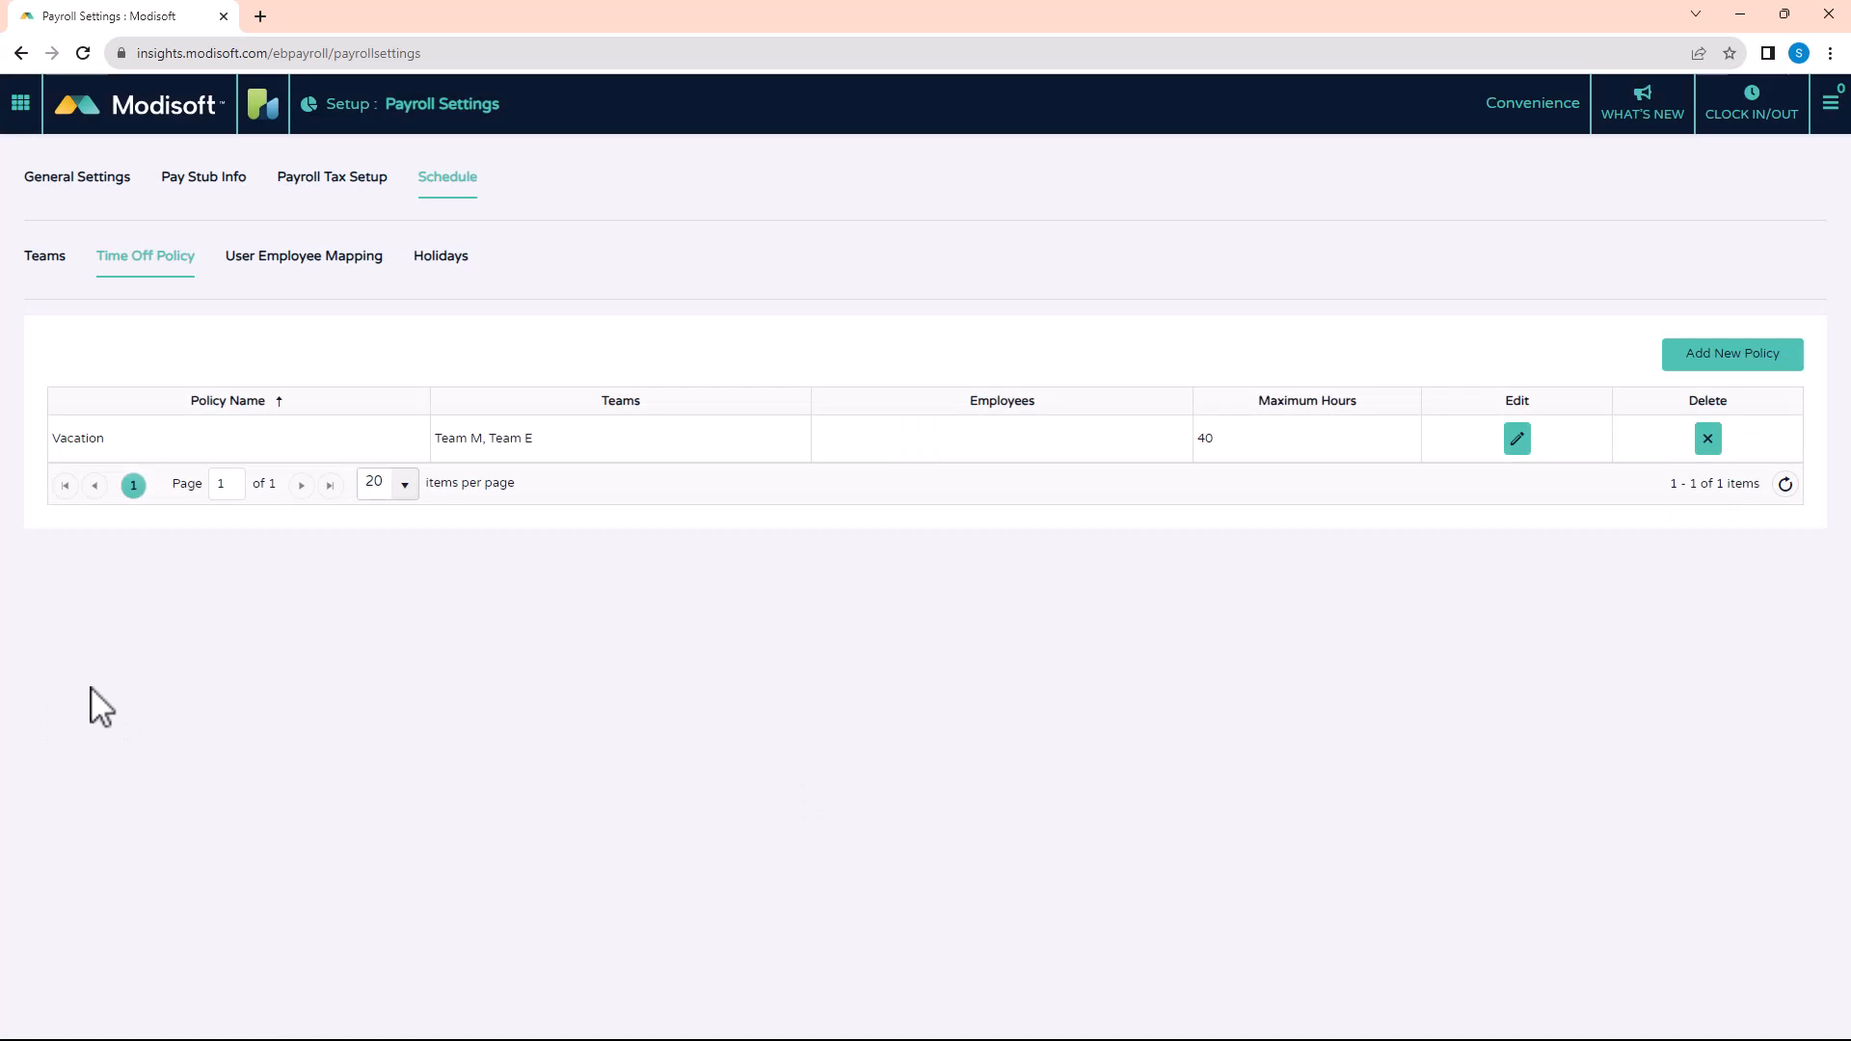
Map the fifth employee in the selection list to the rtest03 user and save the mapping
click(307, 280)
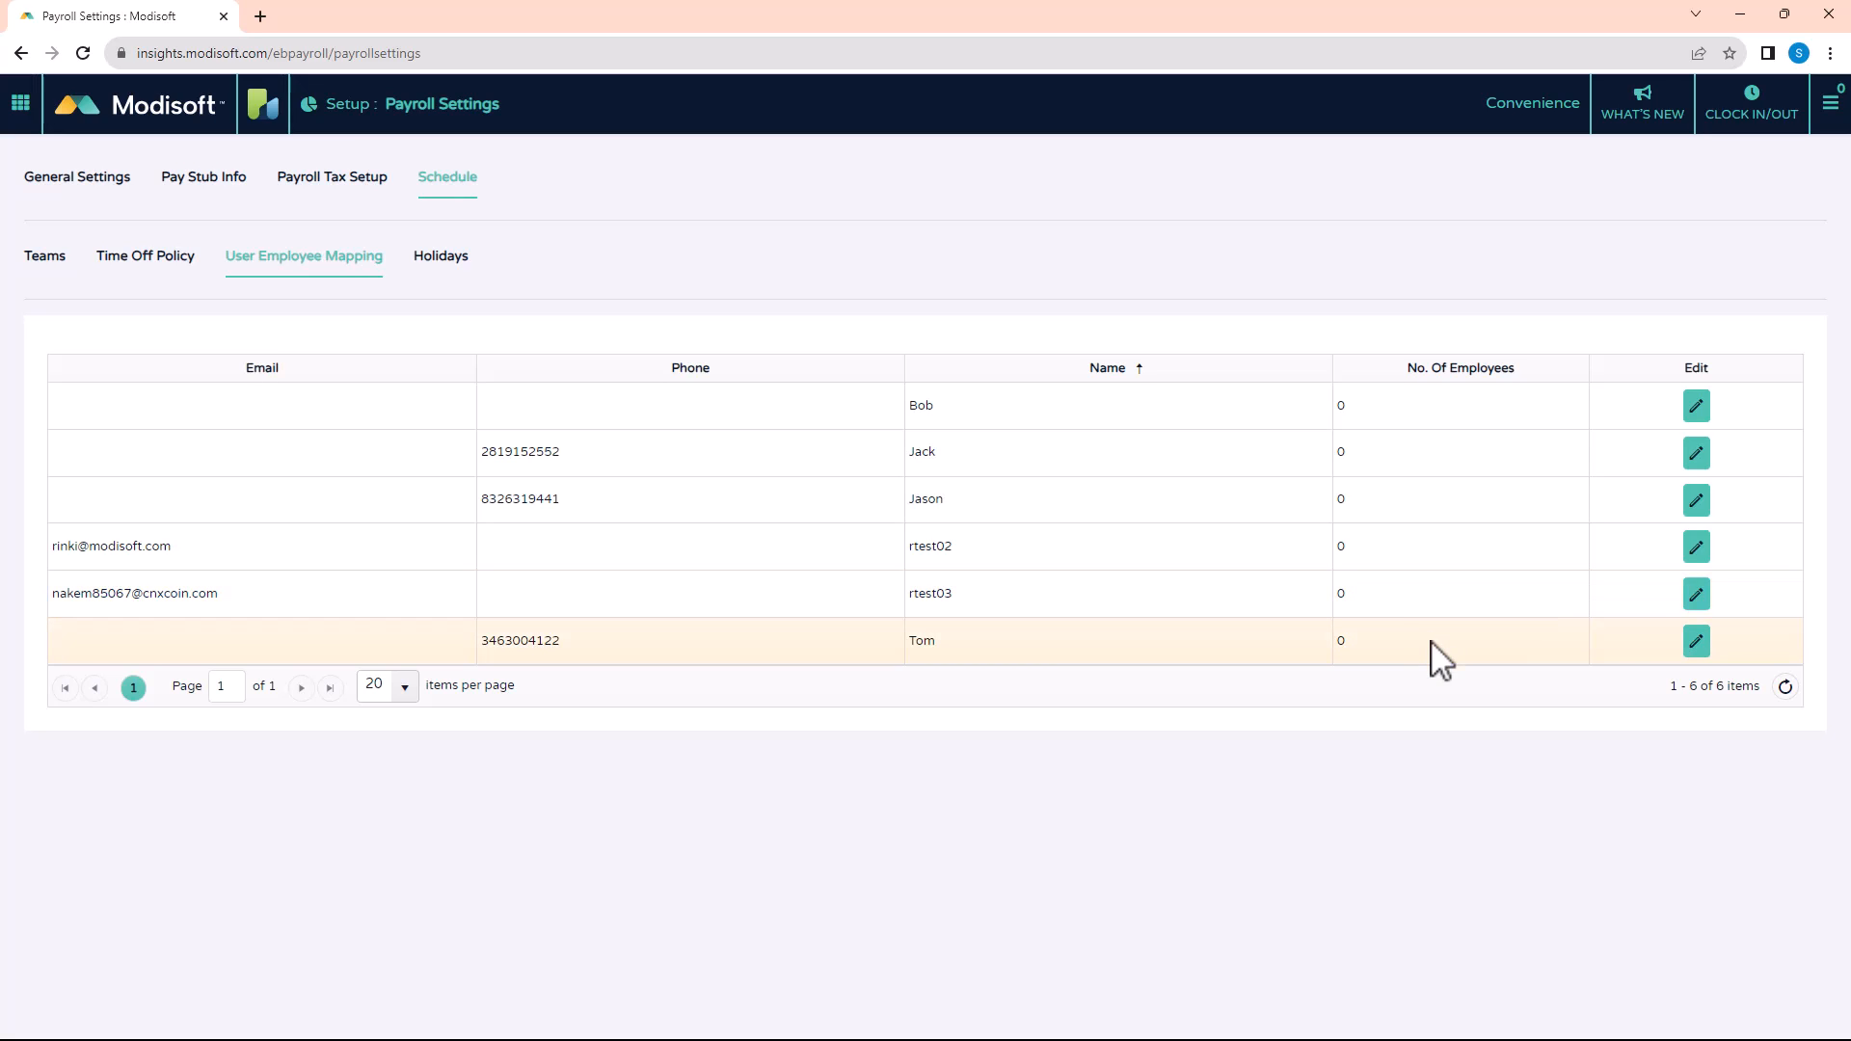
click(1697, 595)
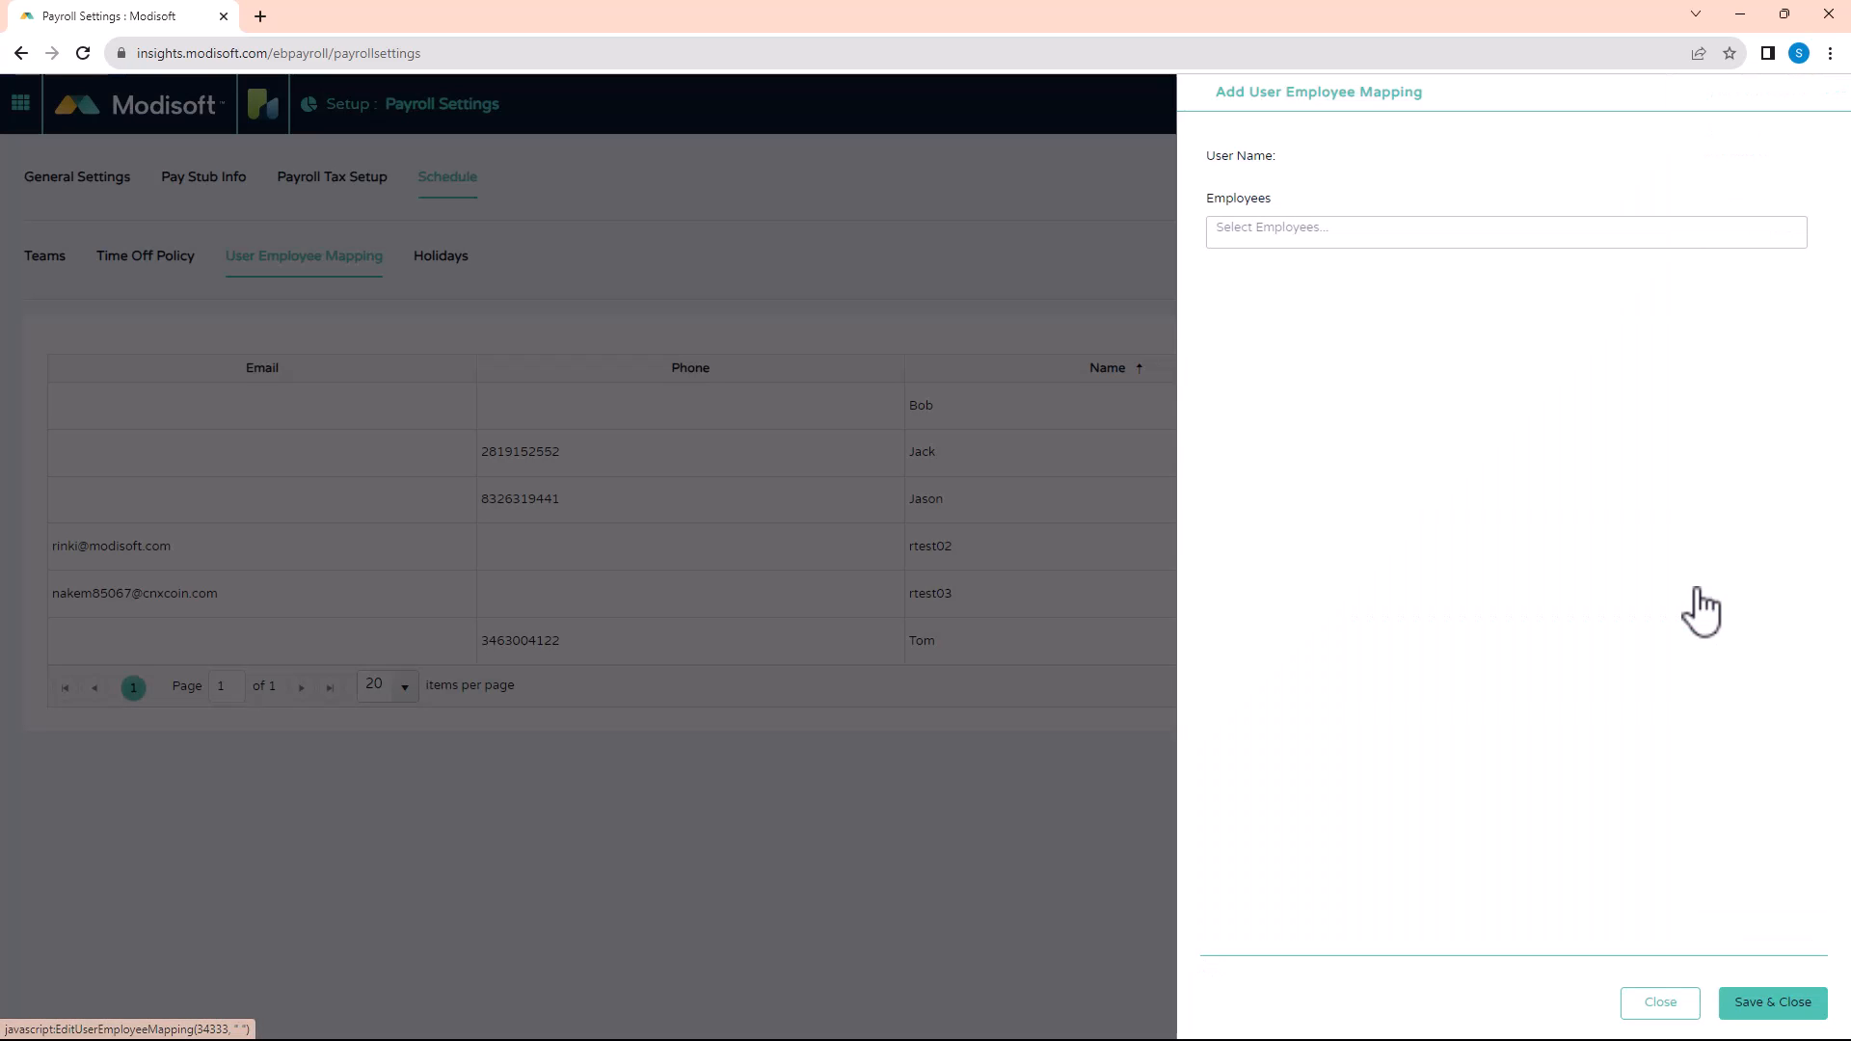
click(1325, 238)
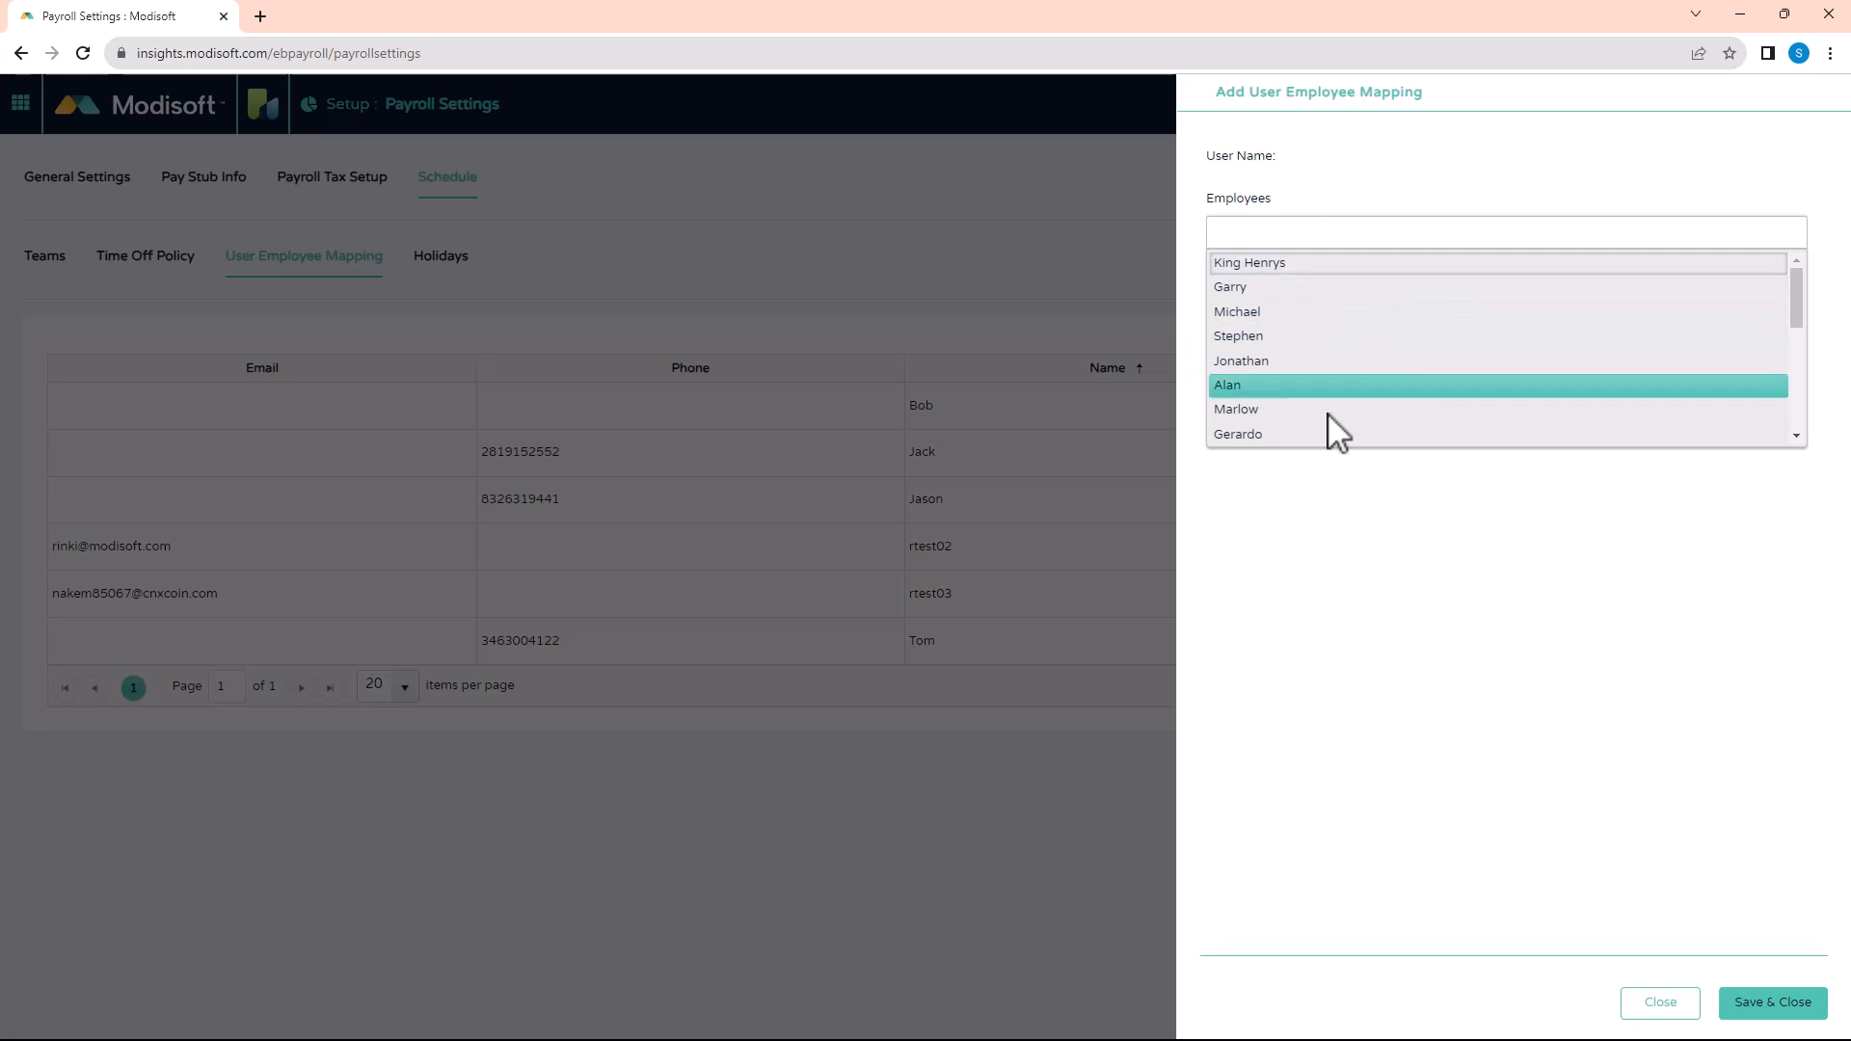
click(1293, 361)
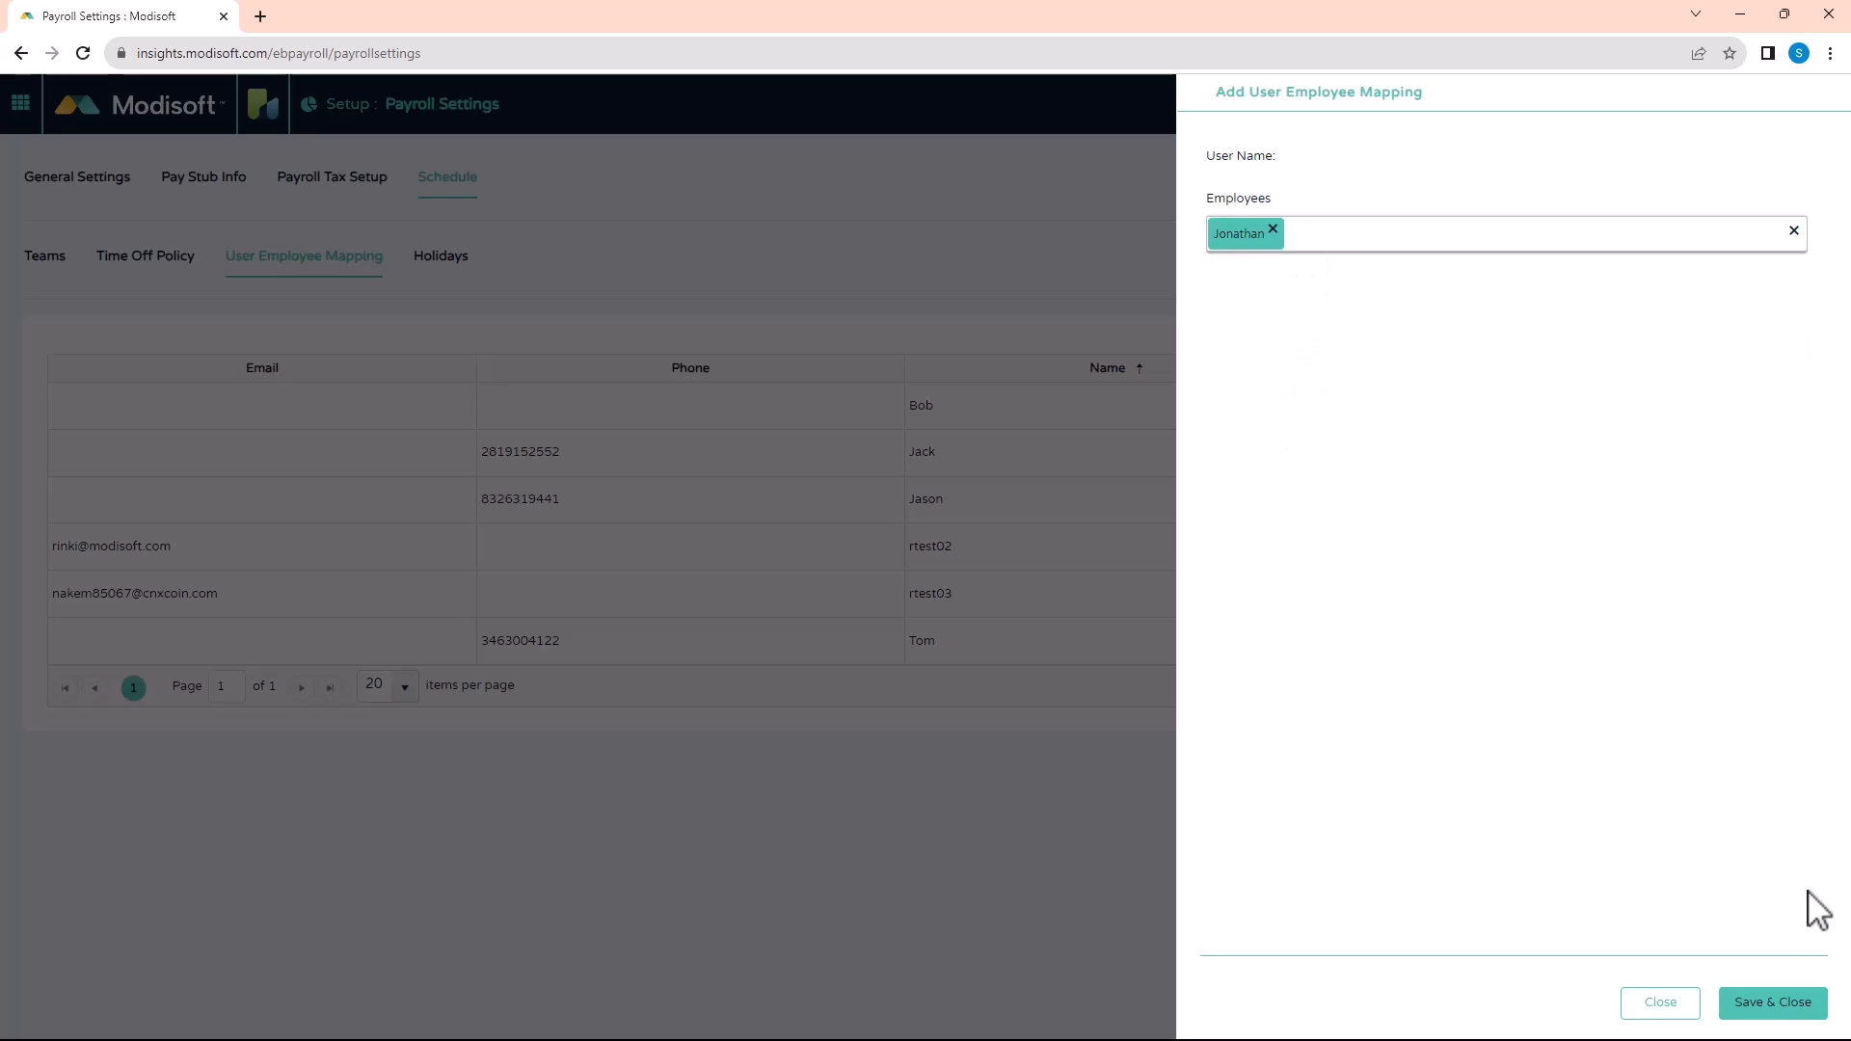
click(1757, 1005)
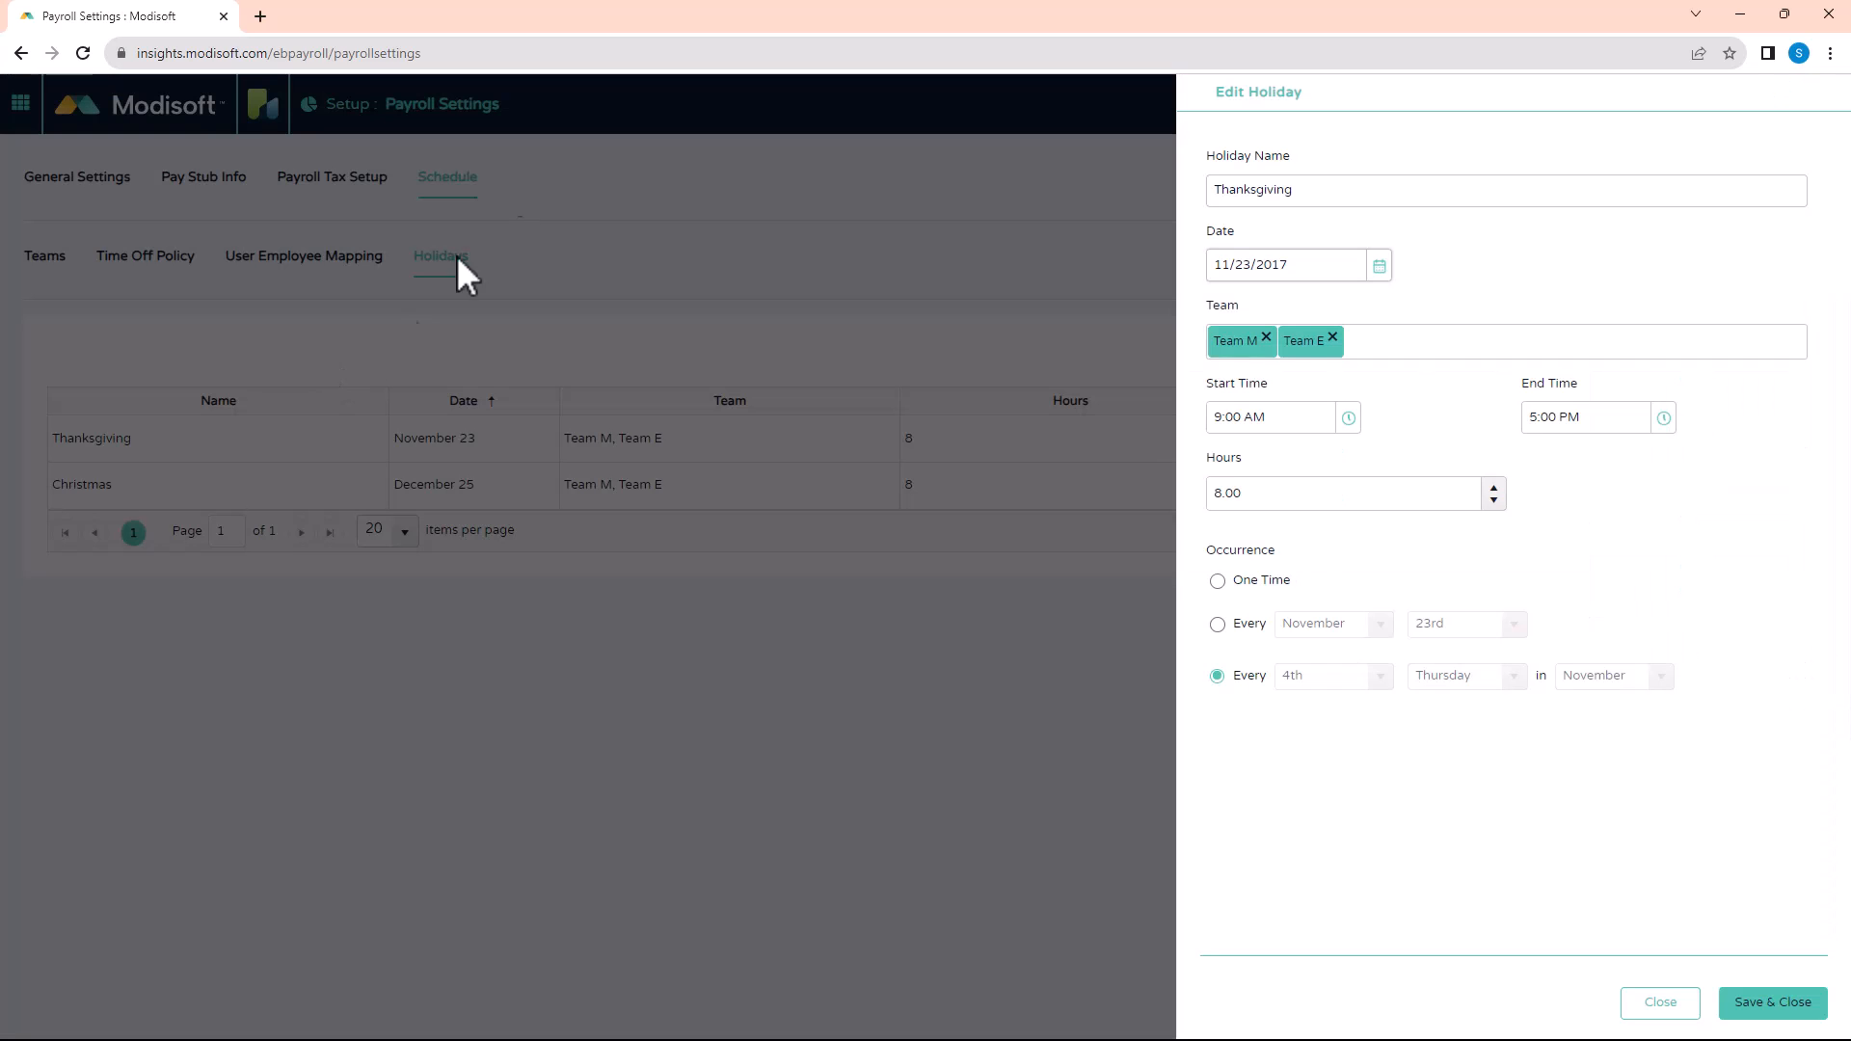
Start a new holiday named New Year's Day in the schedule's holiday list
click(577, 135)
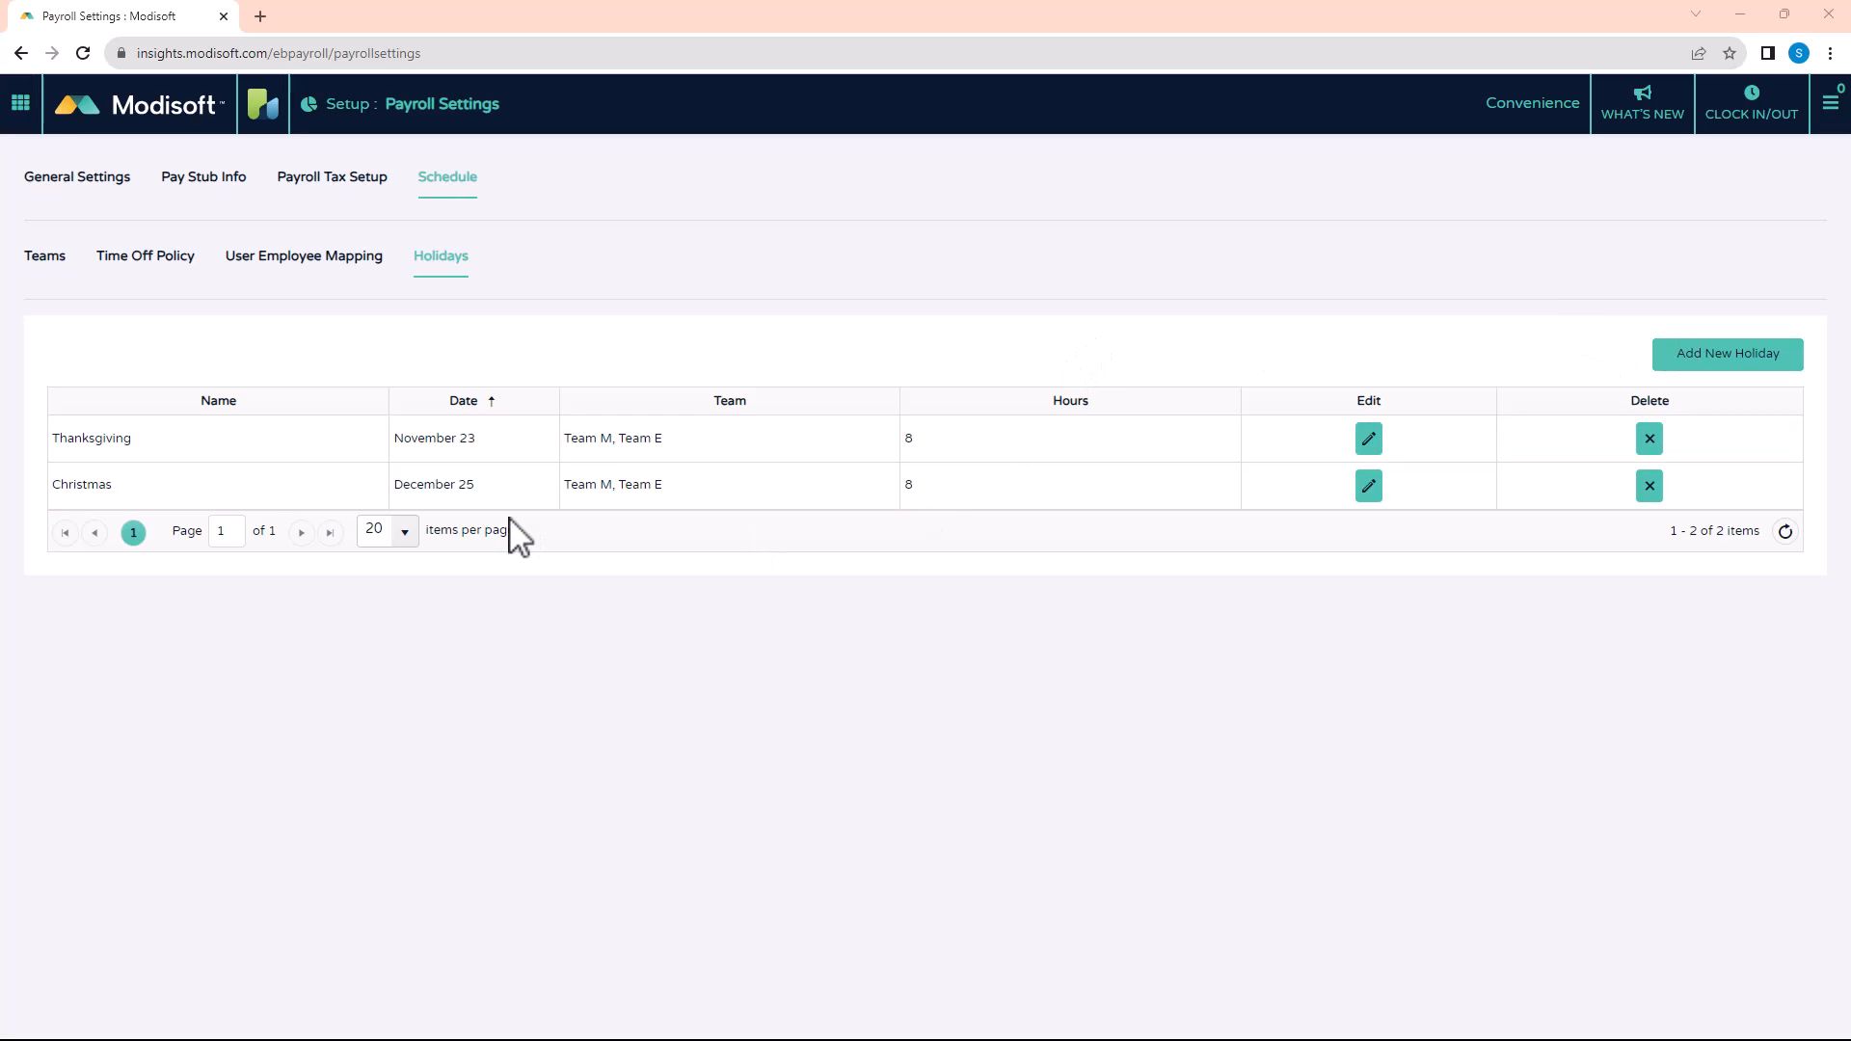
click(1705, 358)
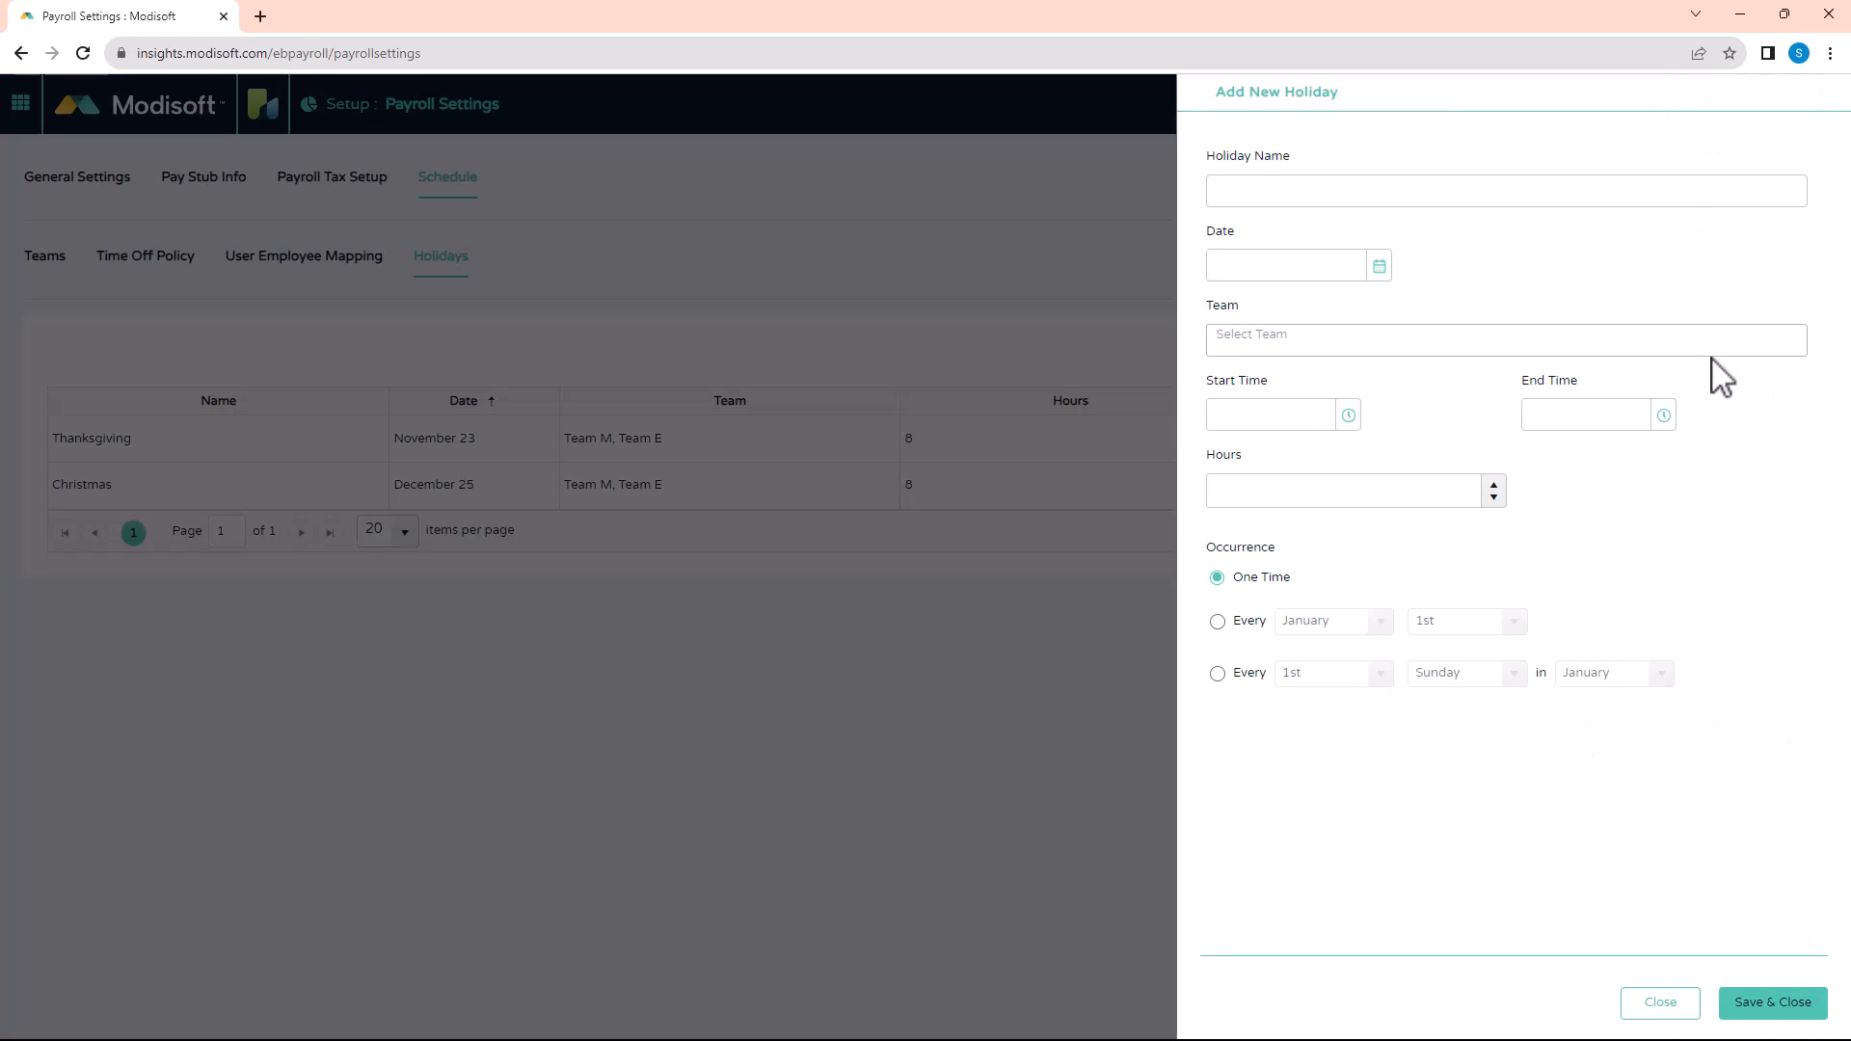
click(1328, 190)
text(New Year)
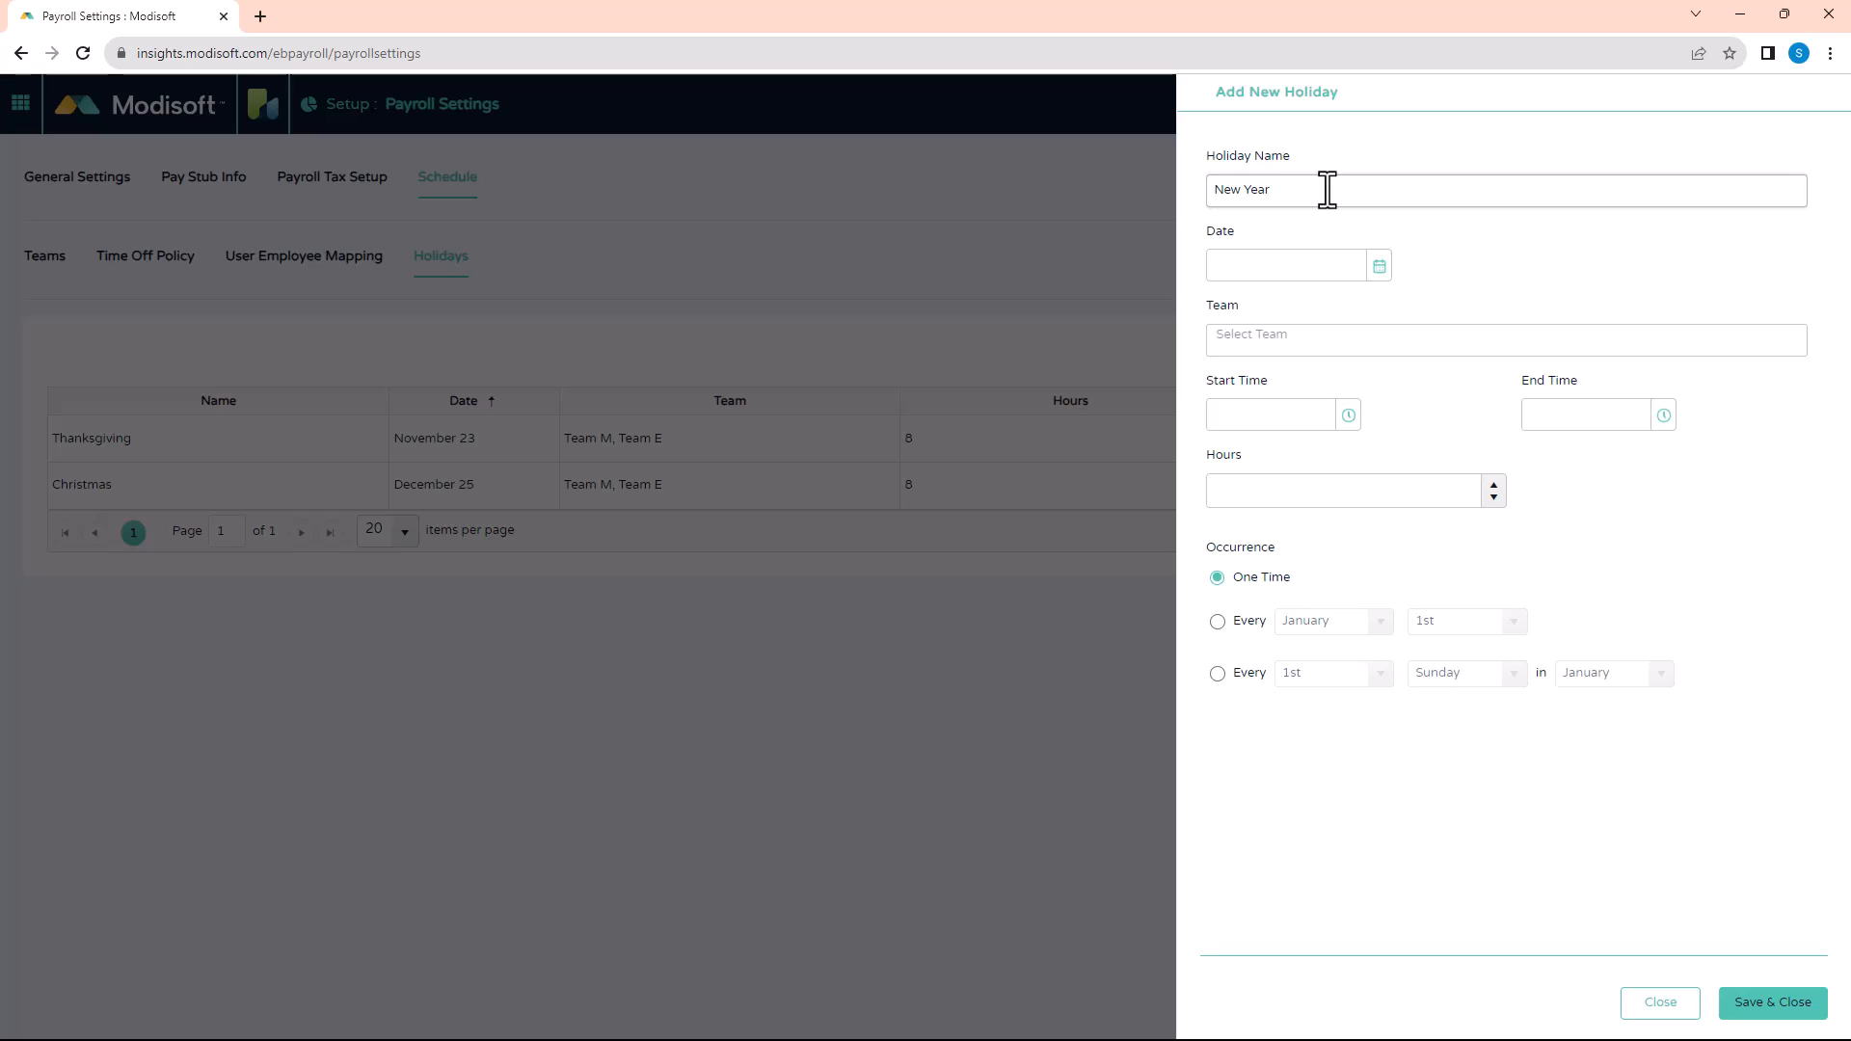
text('s Day)
Set the new holiday's date to 1/1/2024
click(1377, 271)
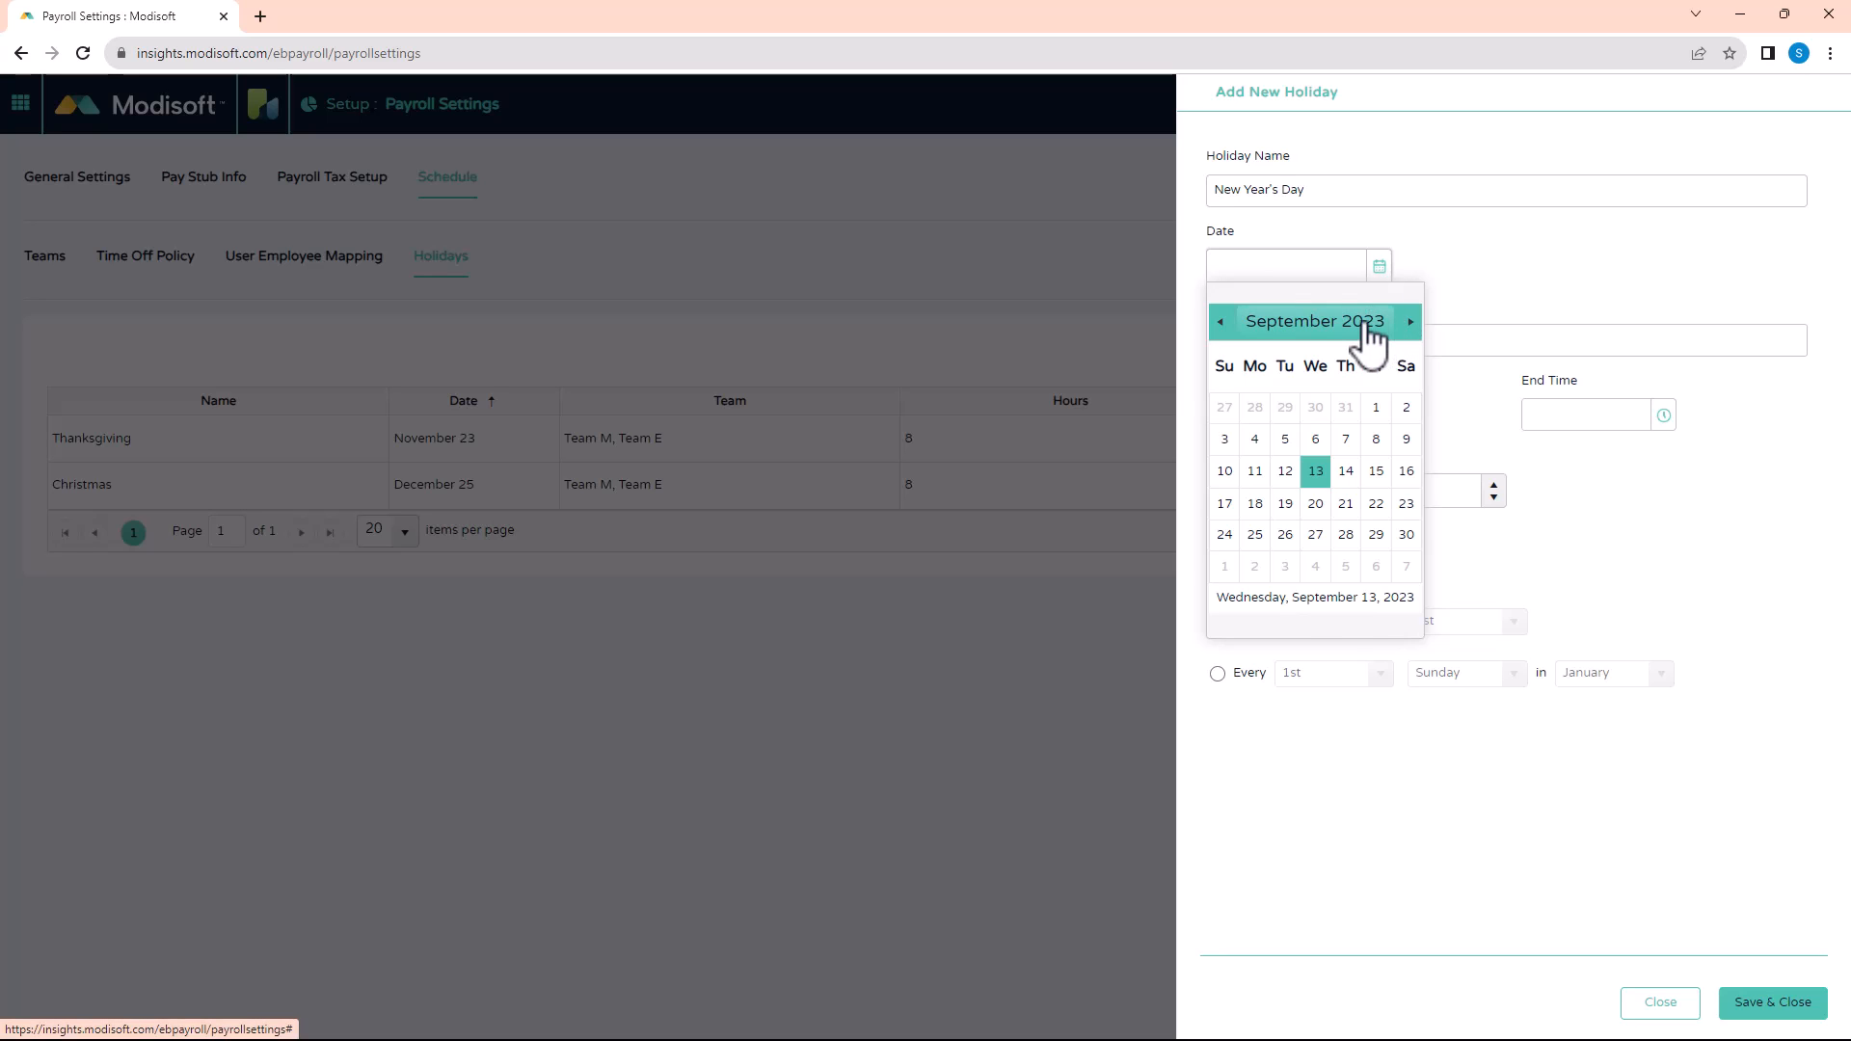
click(1367, 324)
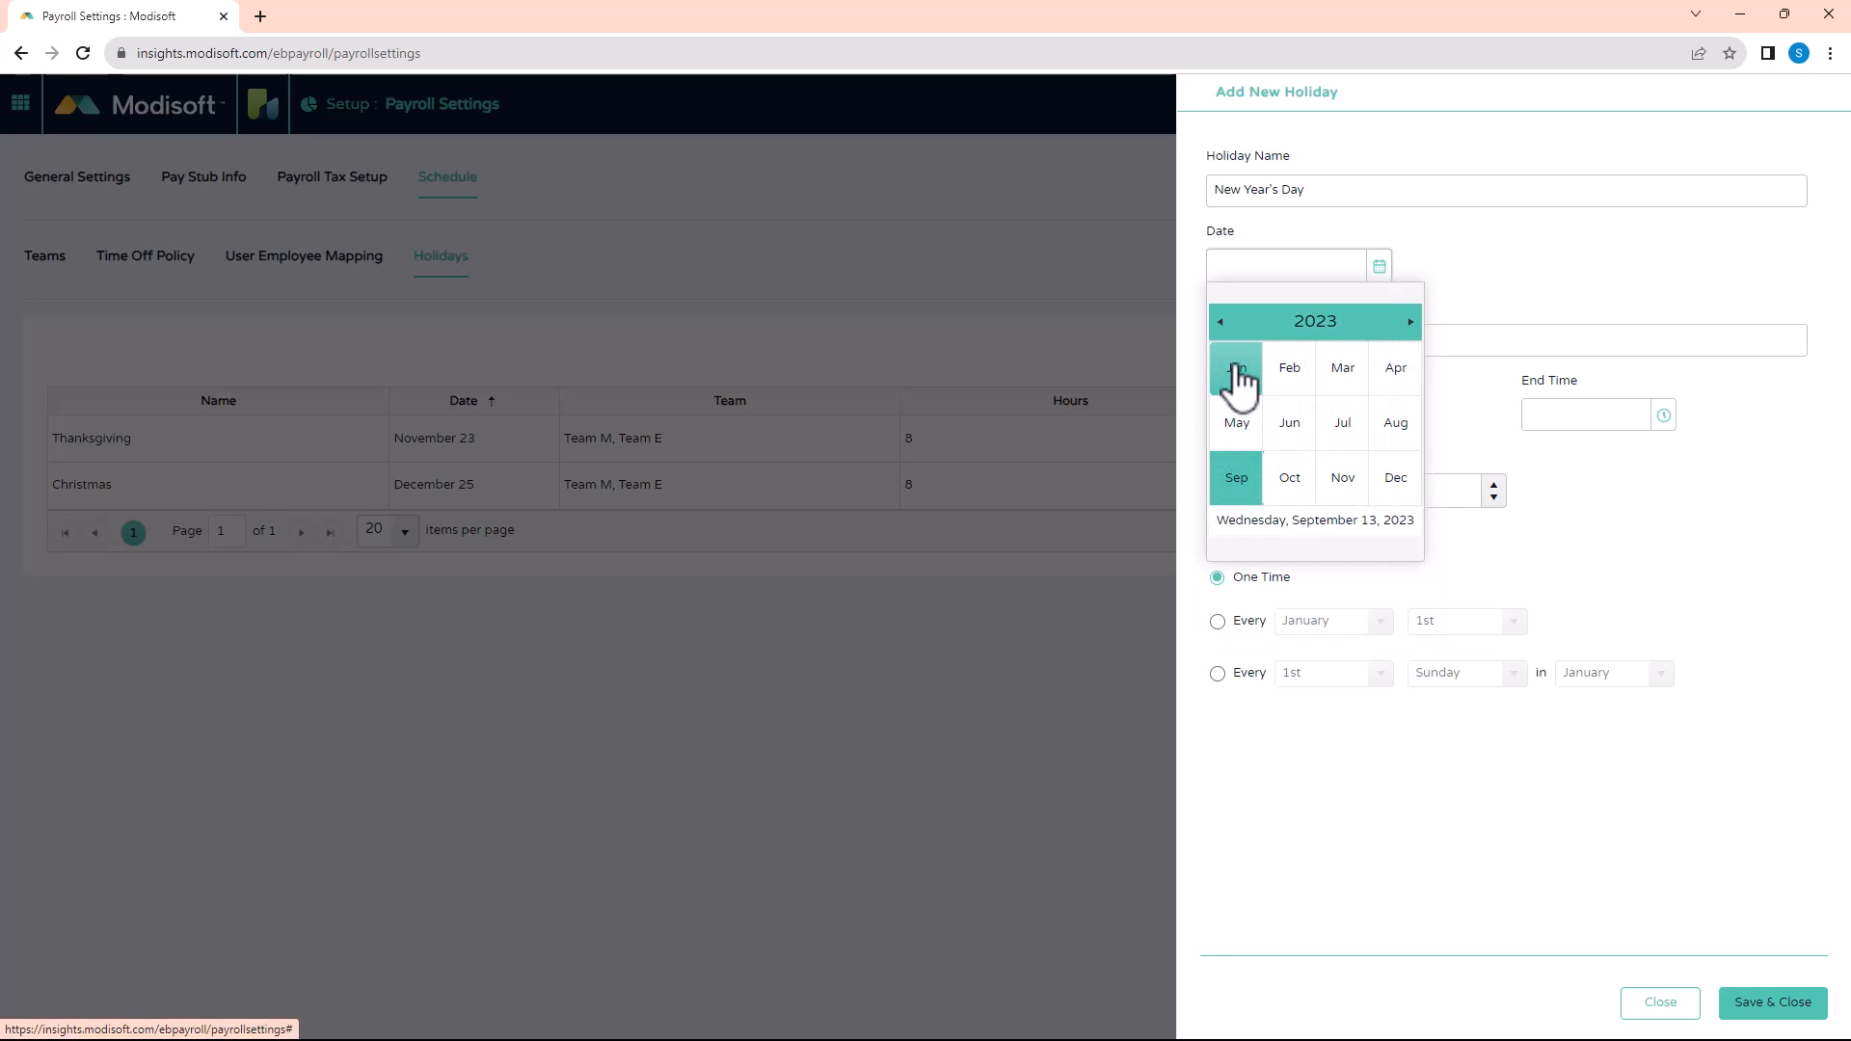
click(1413, 324)
click(1236, 369)
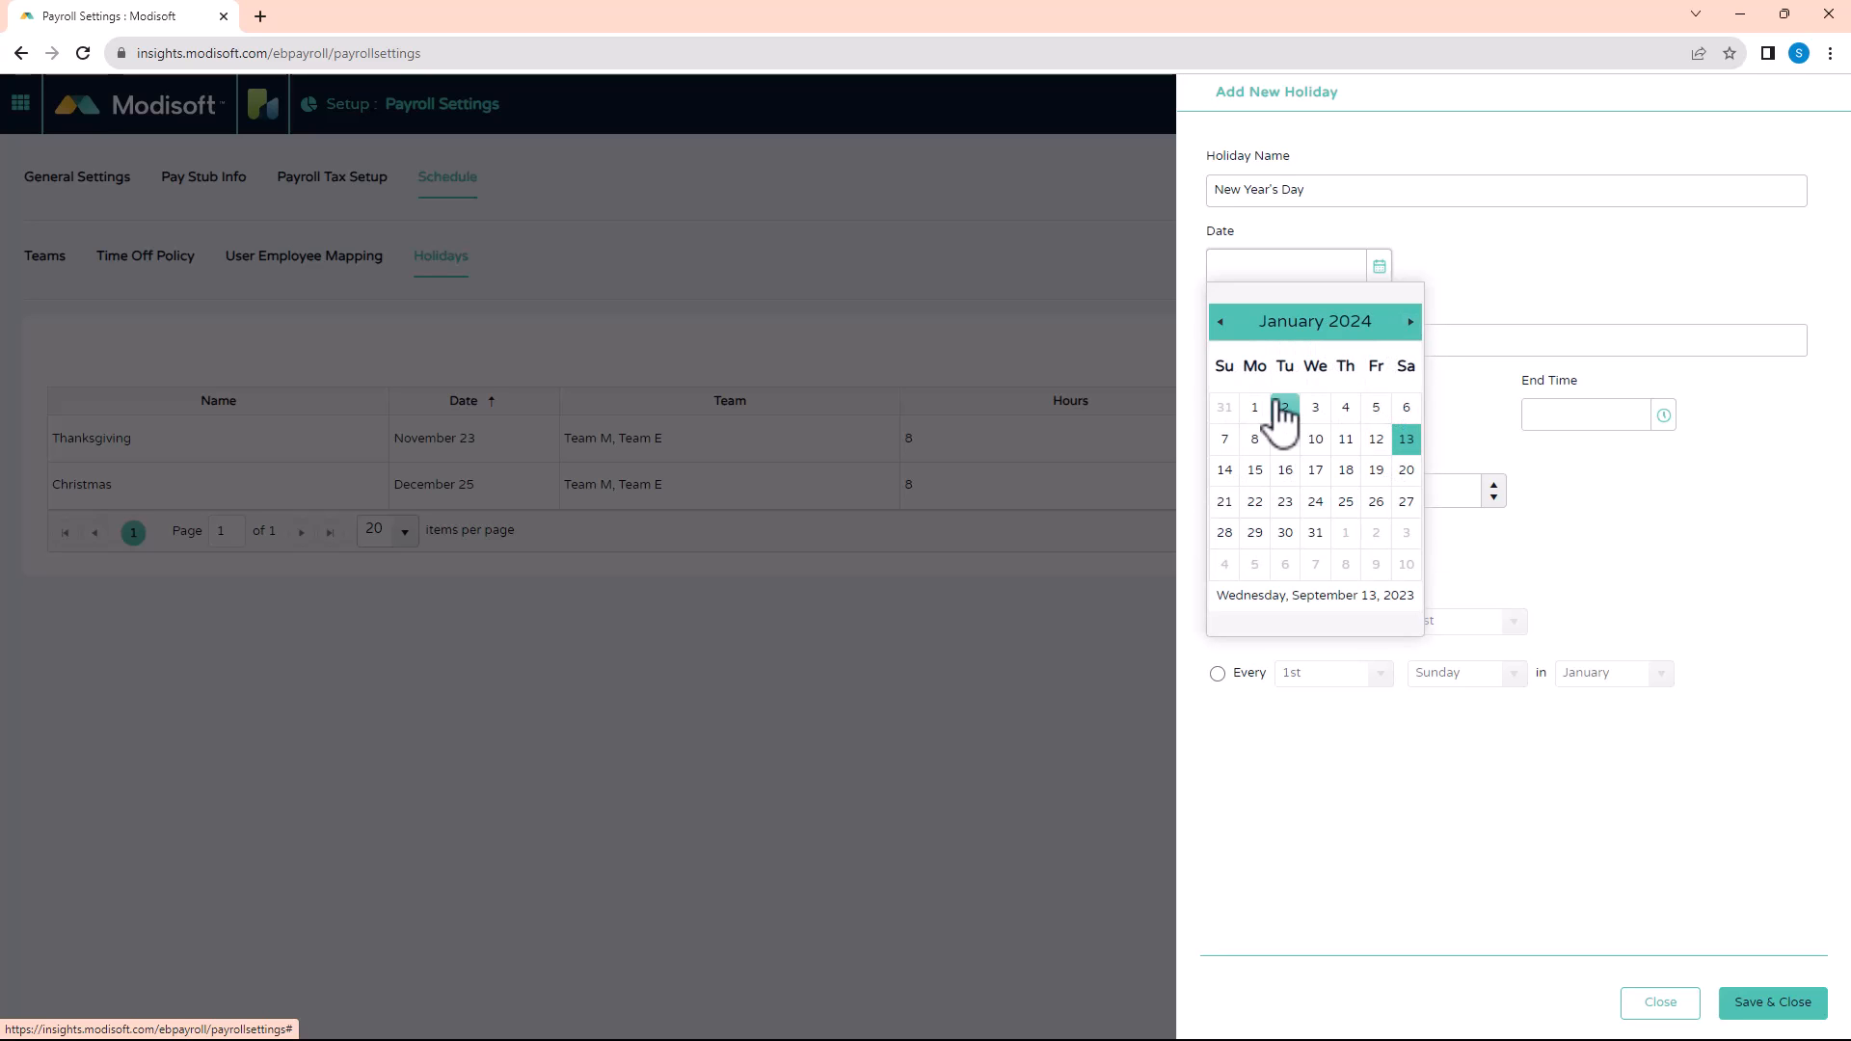
click(1255, 409)
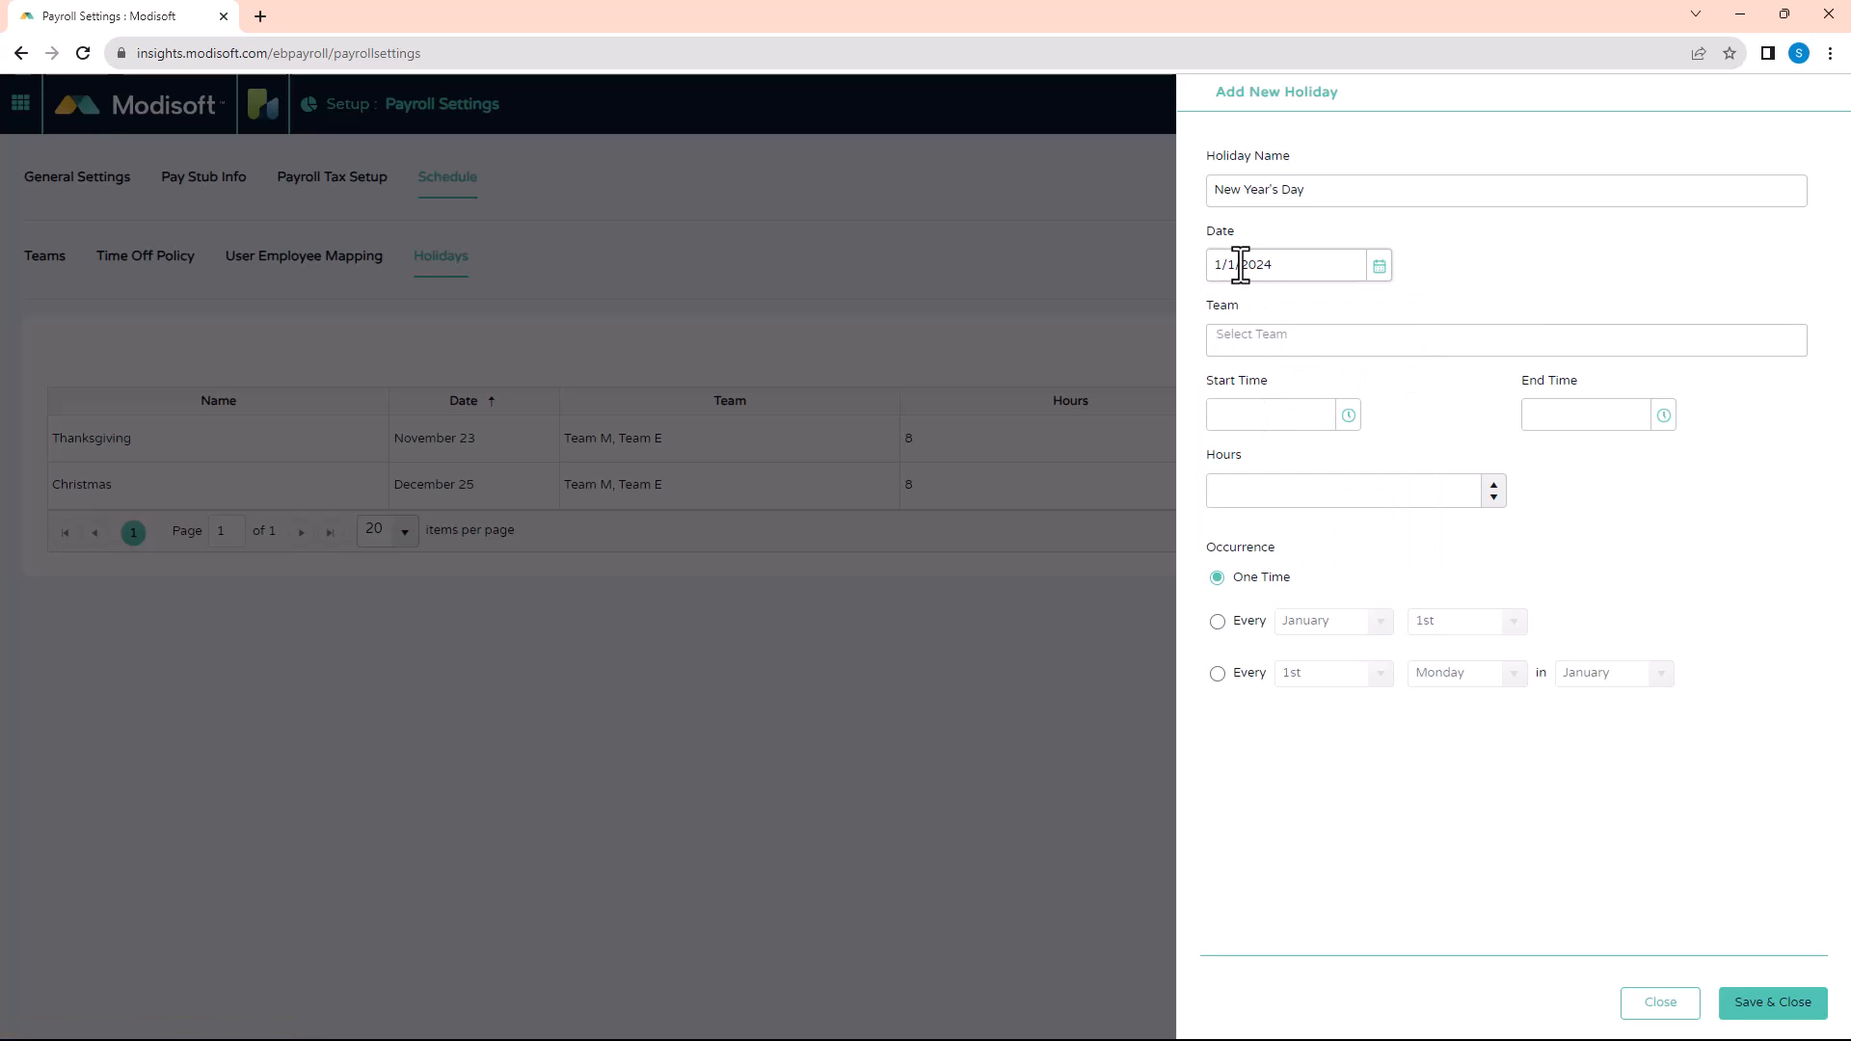
Assign the holiday to Team M and Team E
click(1244, 337)
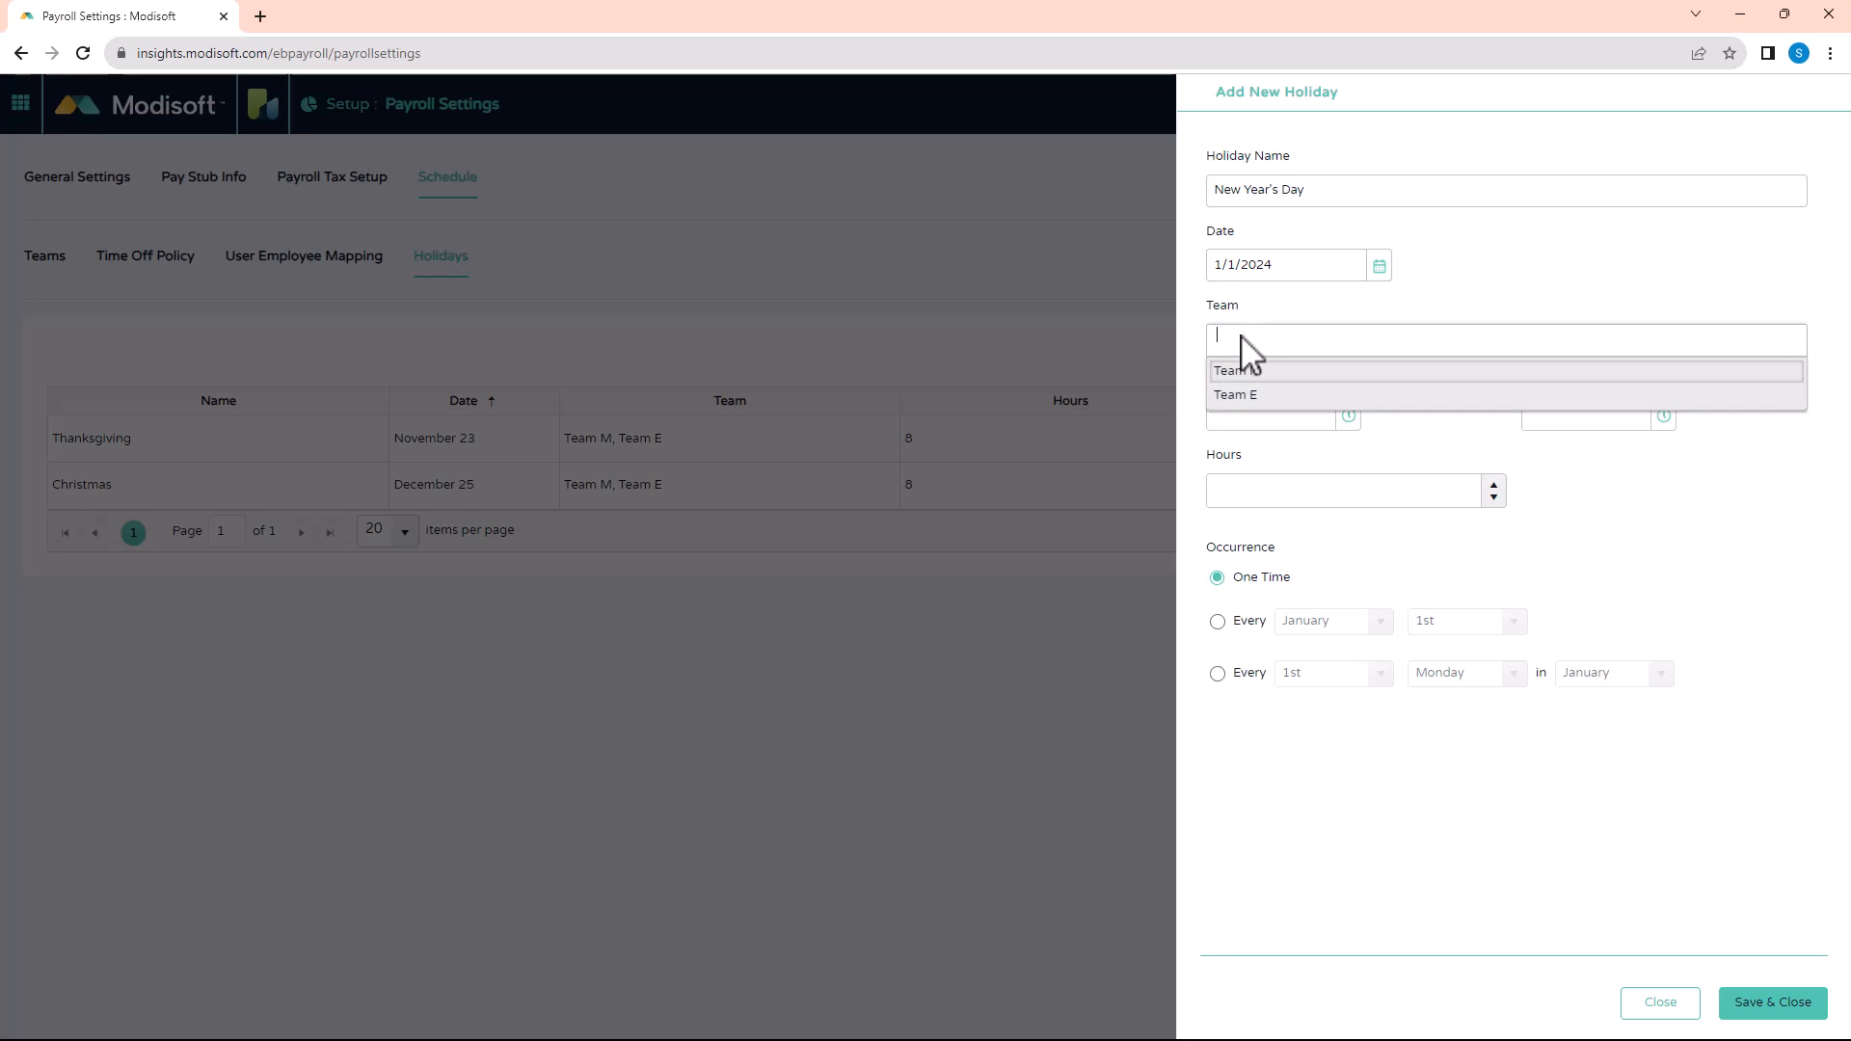
click(1282, 374)
click(1307, 352)
click(1271, 399)
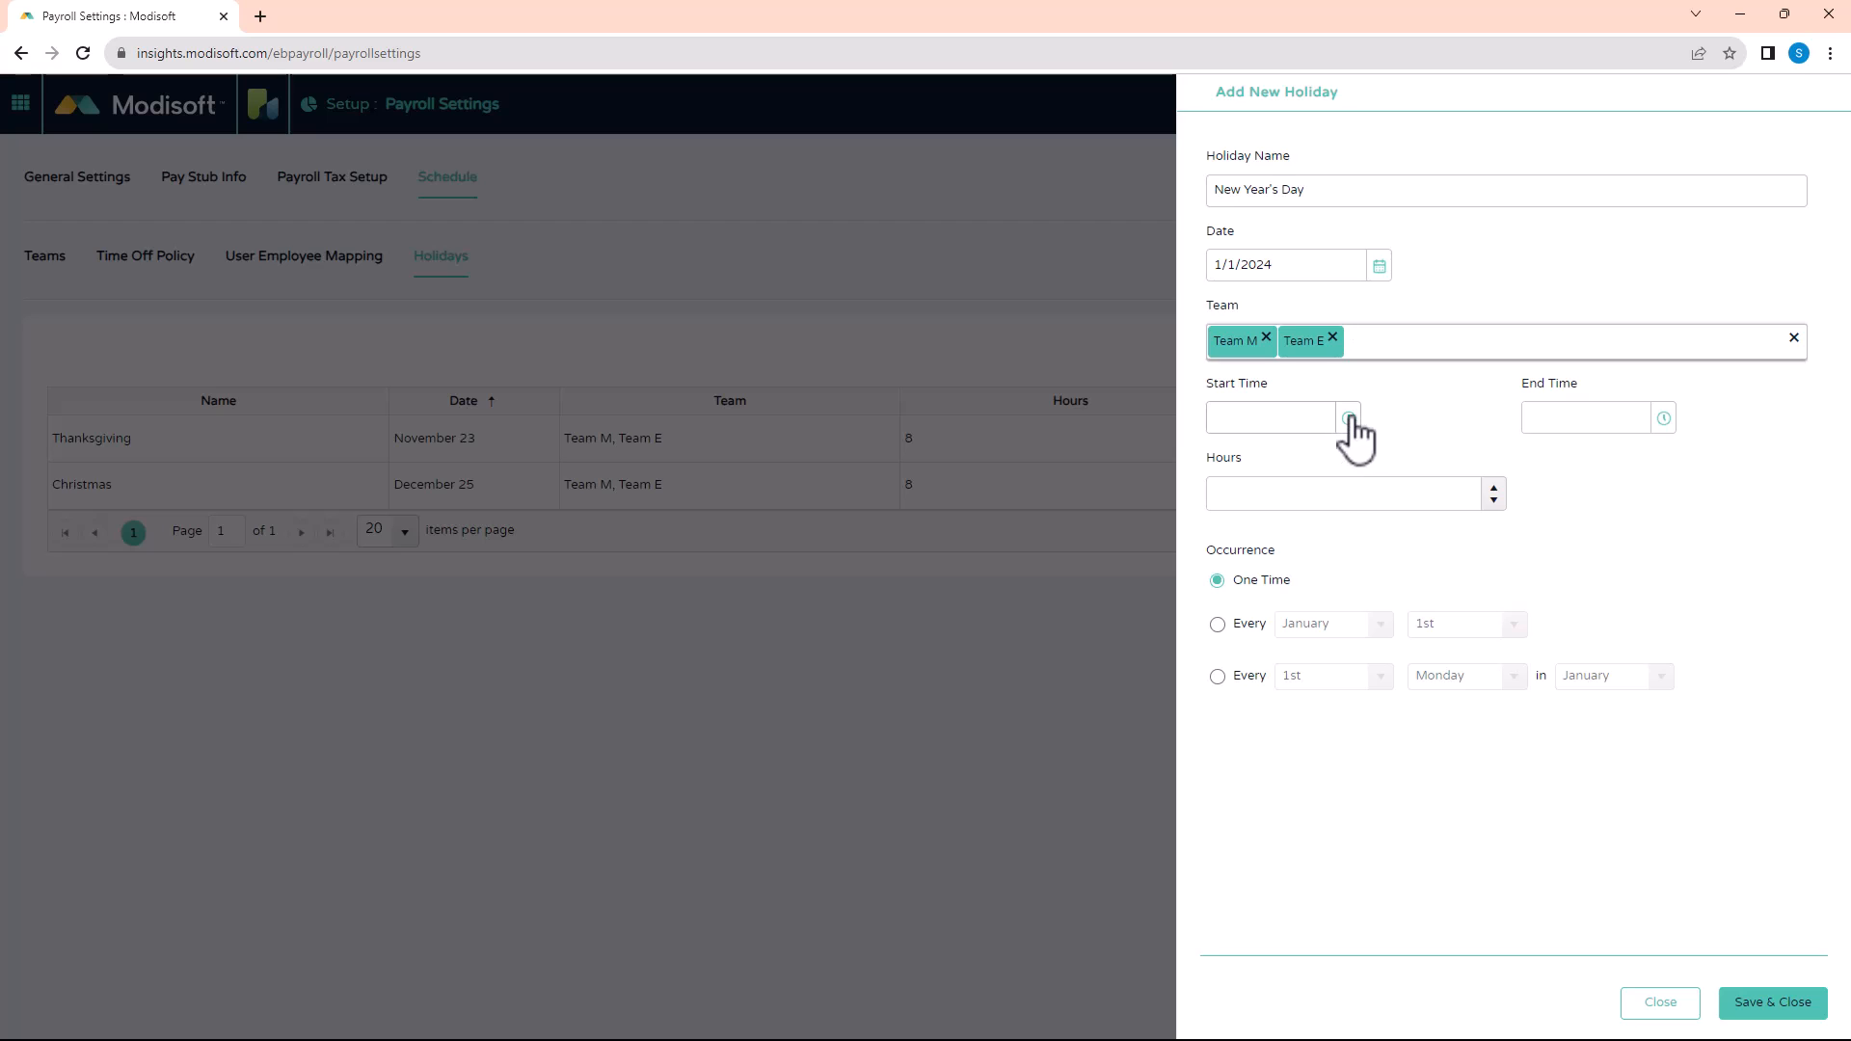
Set the holiday's start time to 9:00 AM, its end time to 5:00 PM and its hours to 8
click(1349, 420)
drag(1346, 460, 1347, 511)
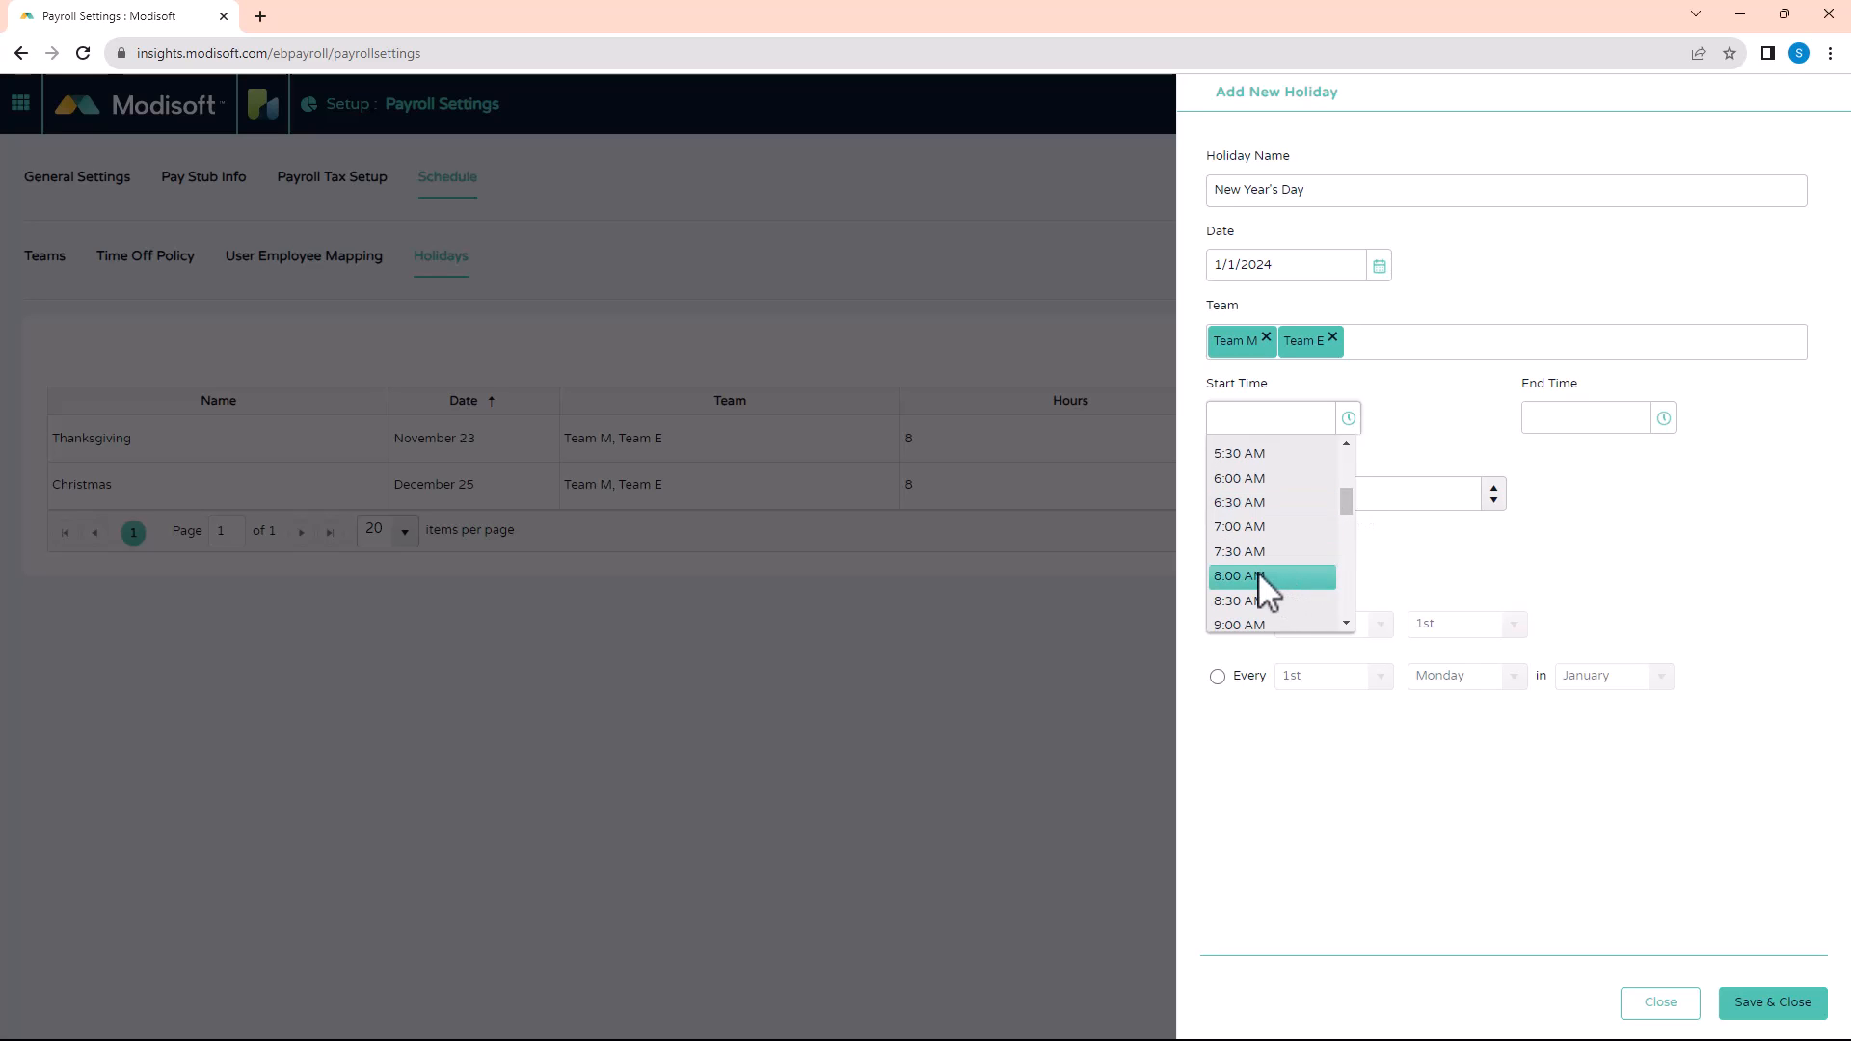
click(1259, 625)
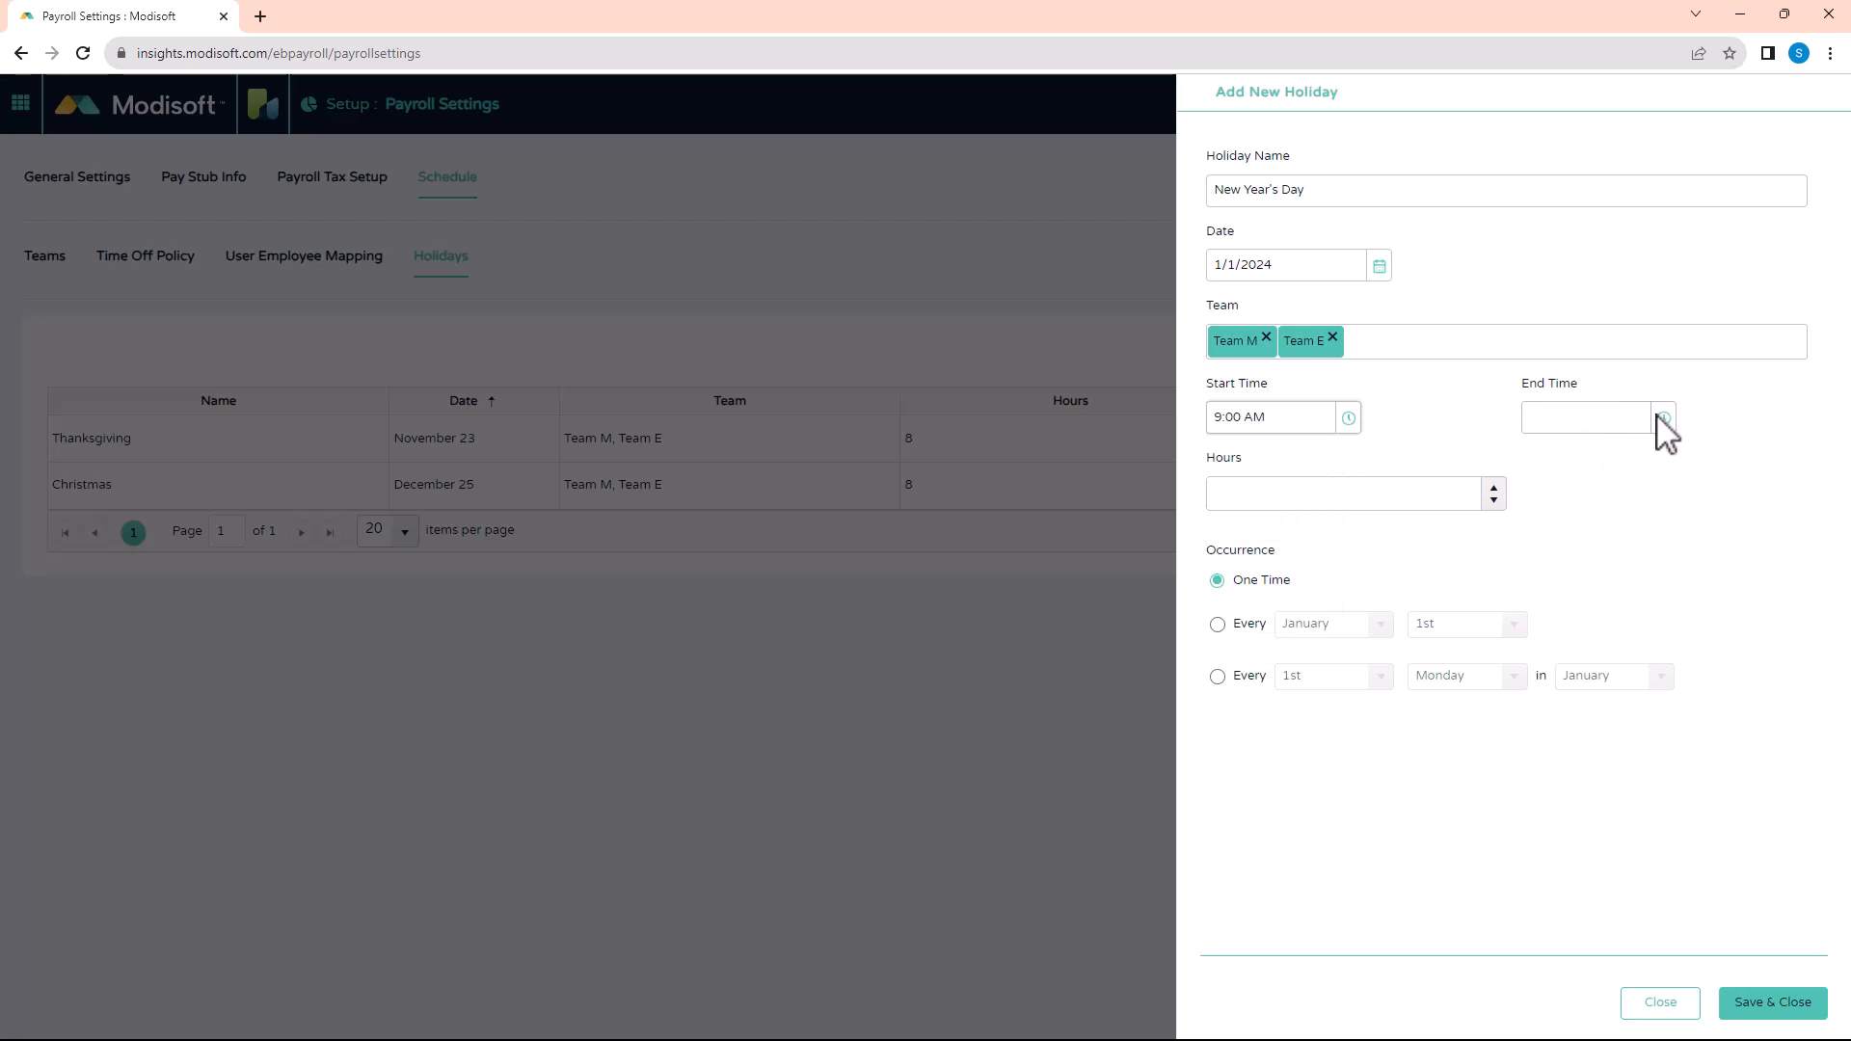
click(1662, 418)
drag(1661, 473, 1661, 555)
click(1602, 624)
click(1305, 500)
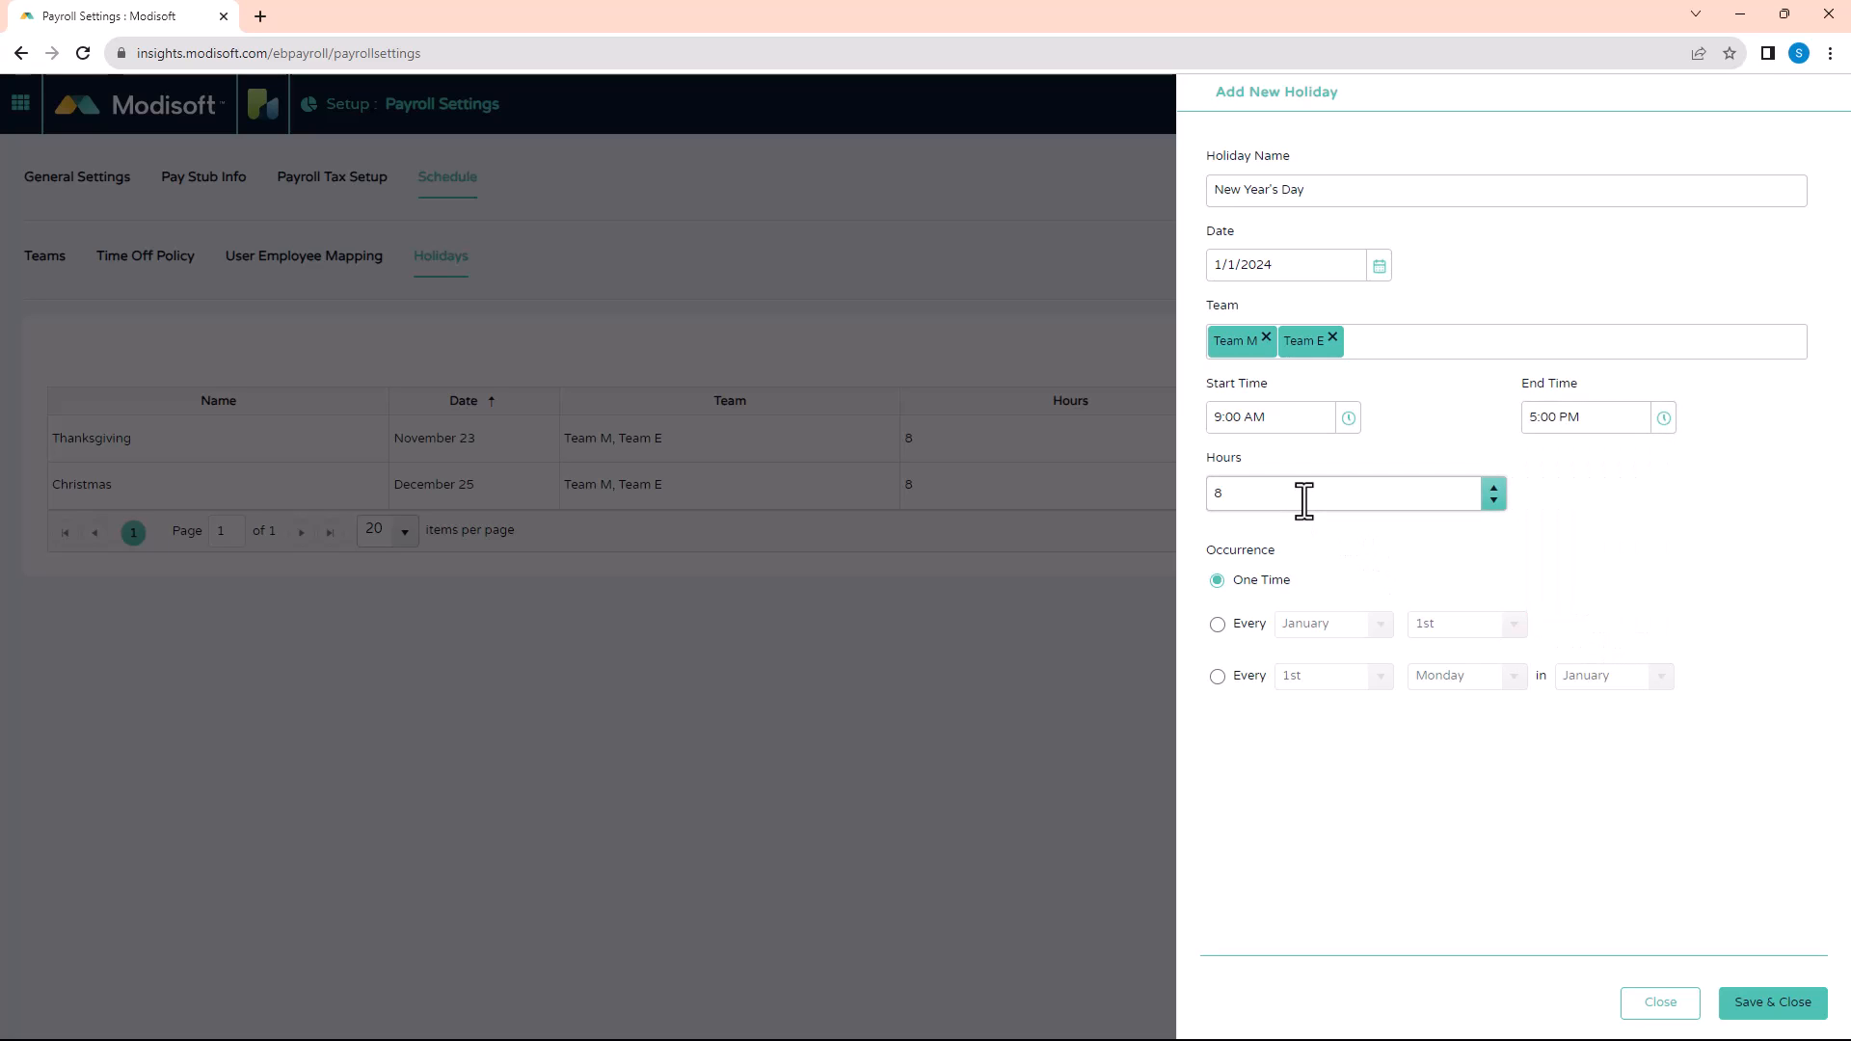
click(1304, 499)
Try the recurring options for the holiday, ending on every 1st Monday in January, and check the date calendar
click(1217, 625)
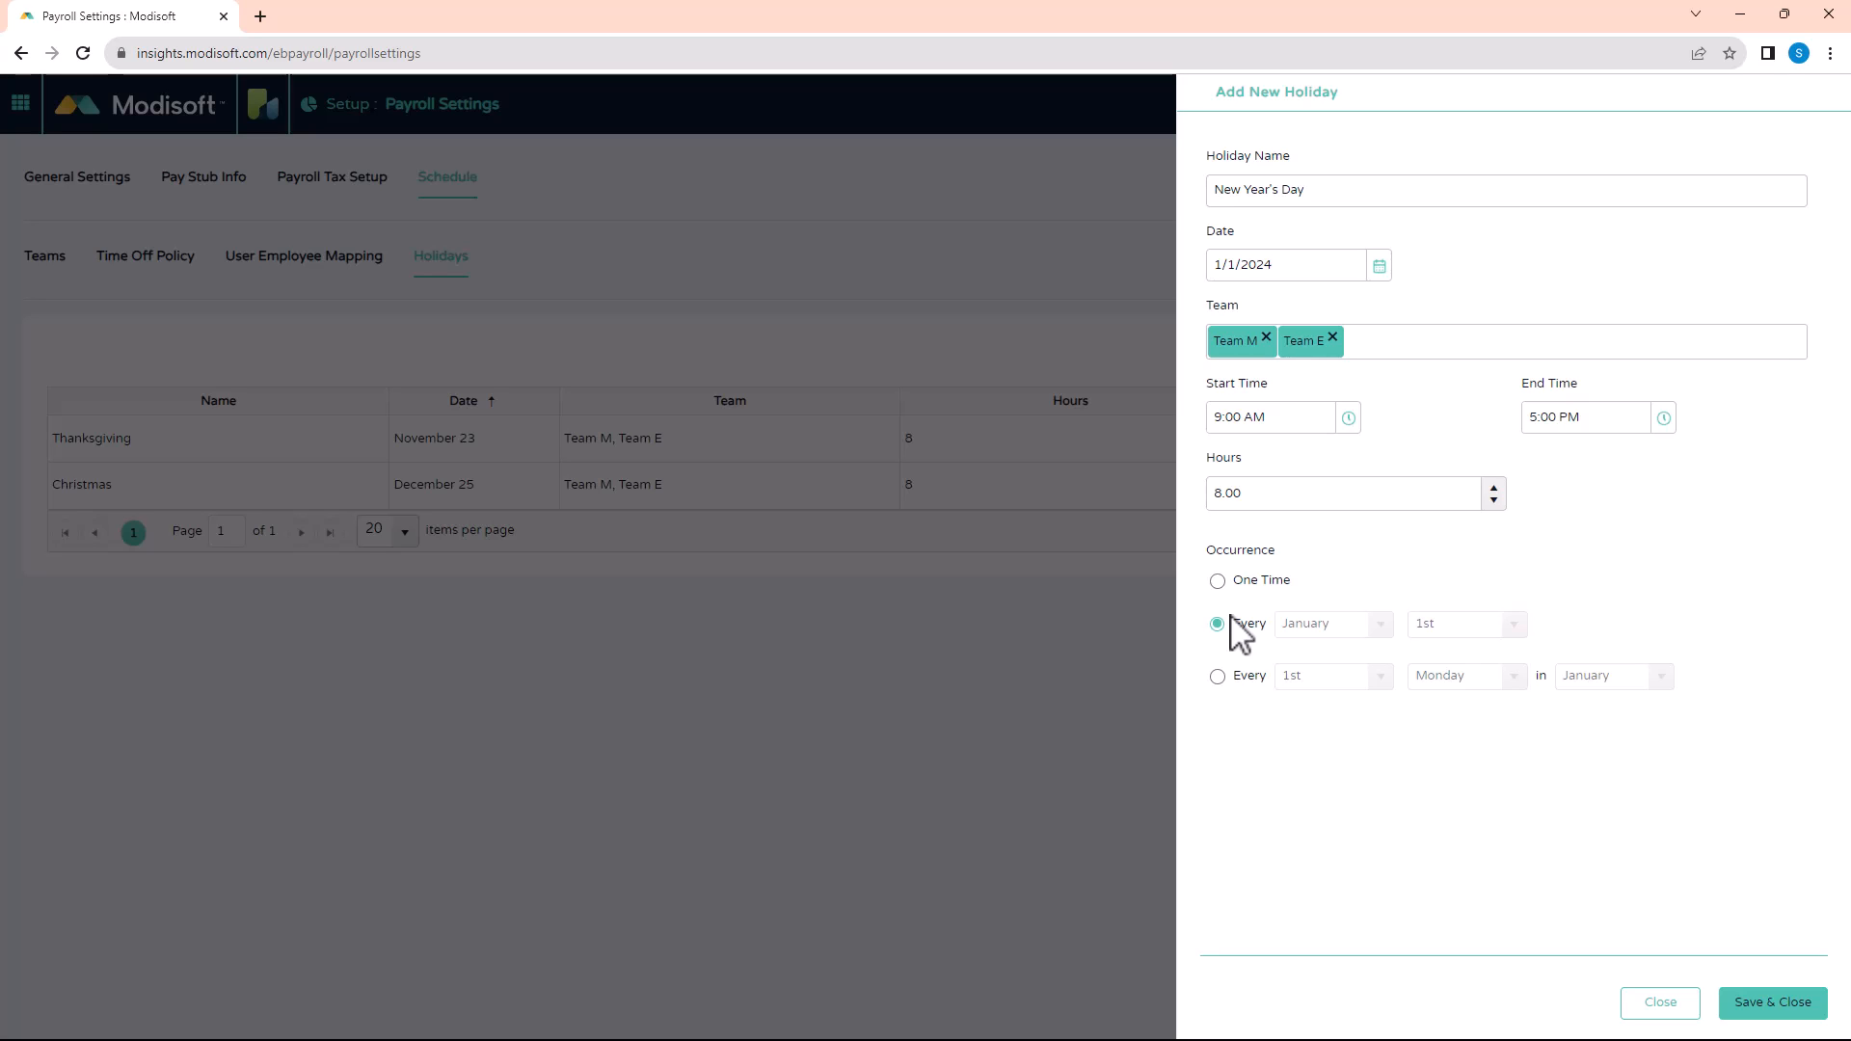
click(1219, 683)
click(1380, 267)
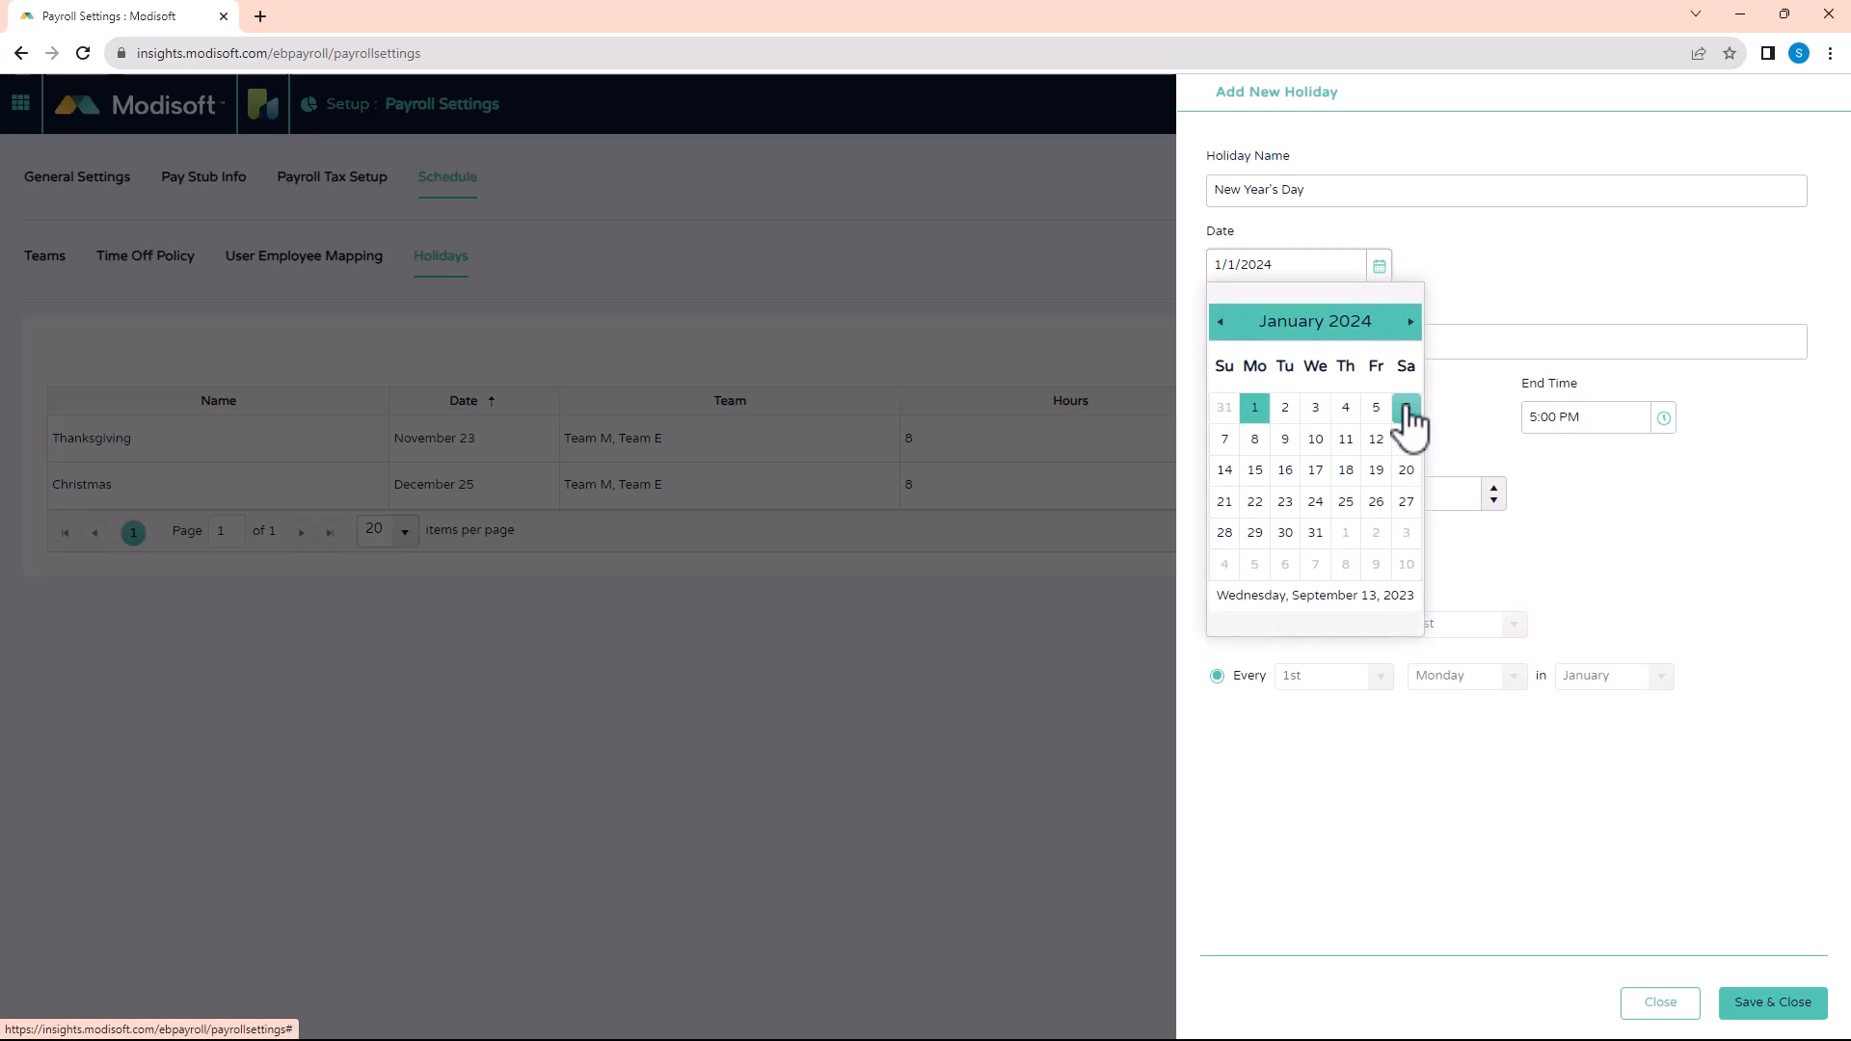
click(1593, 479)
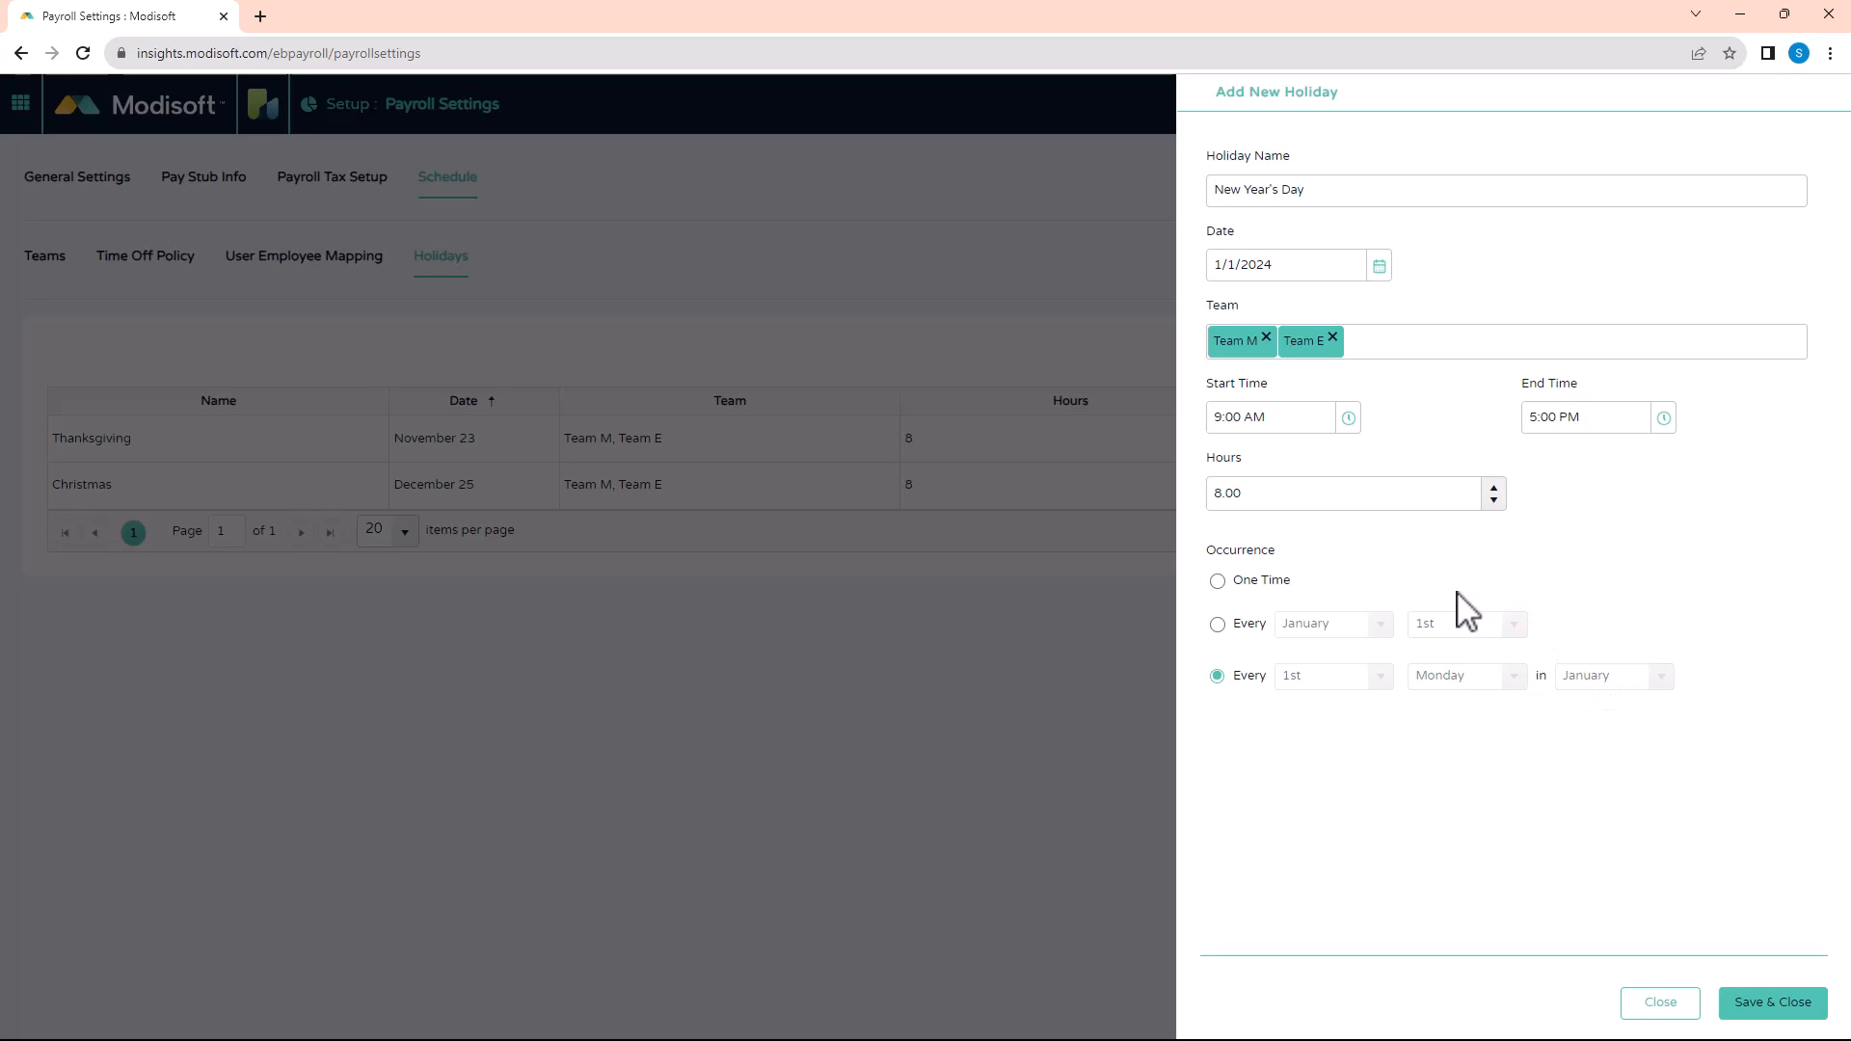
Make the holiday recur every January 1st and save it
click(1219, 625)
click(1790, 1011)
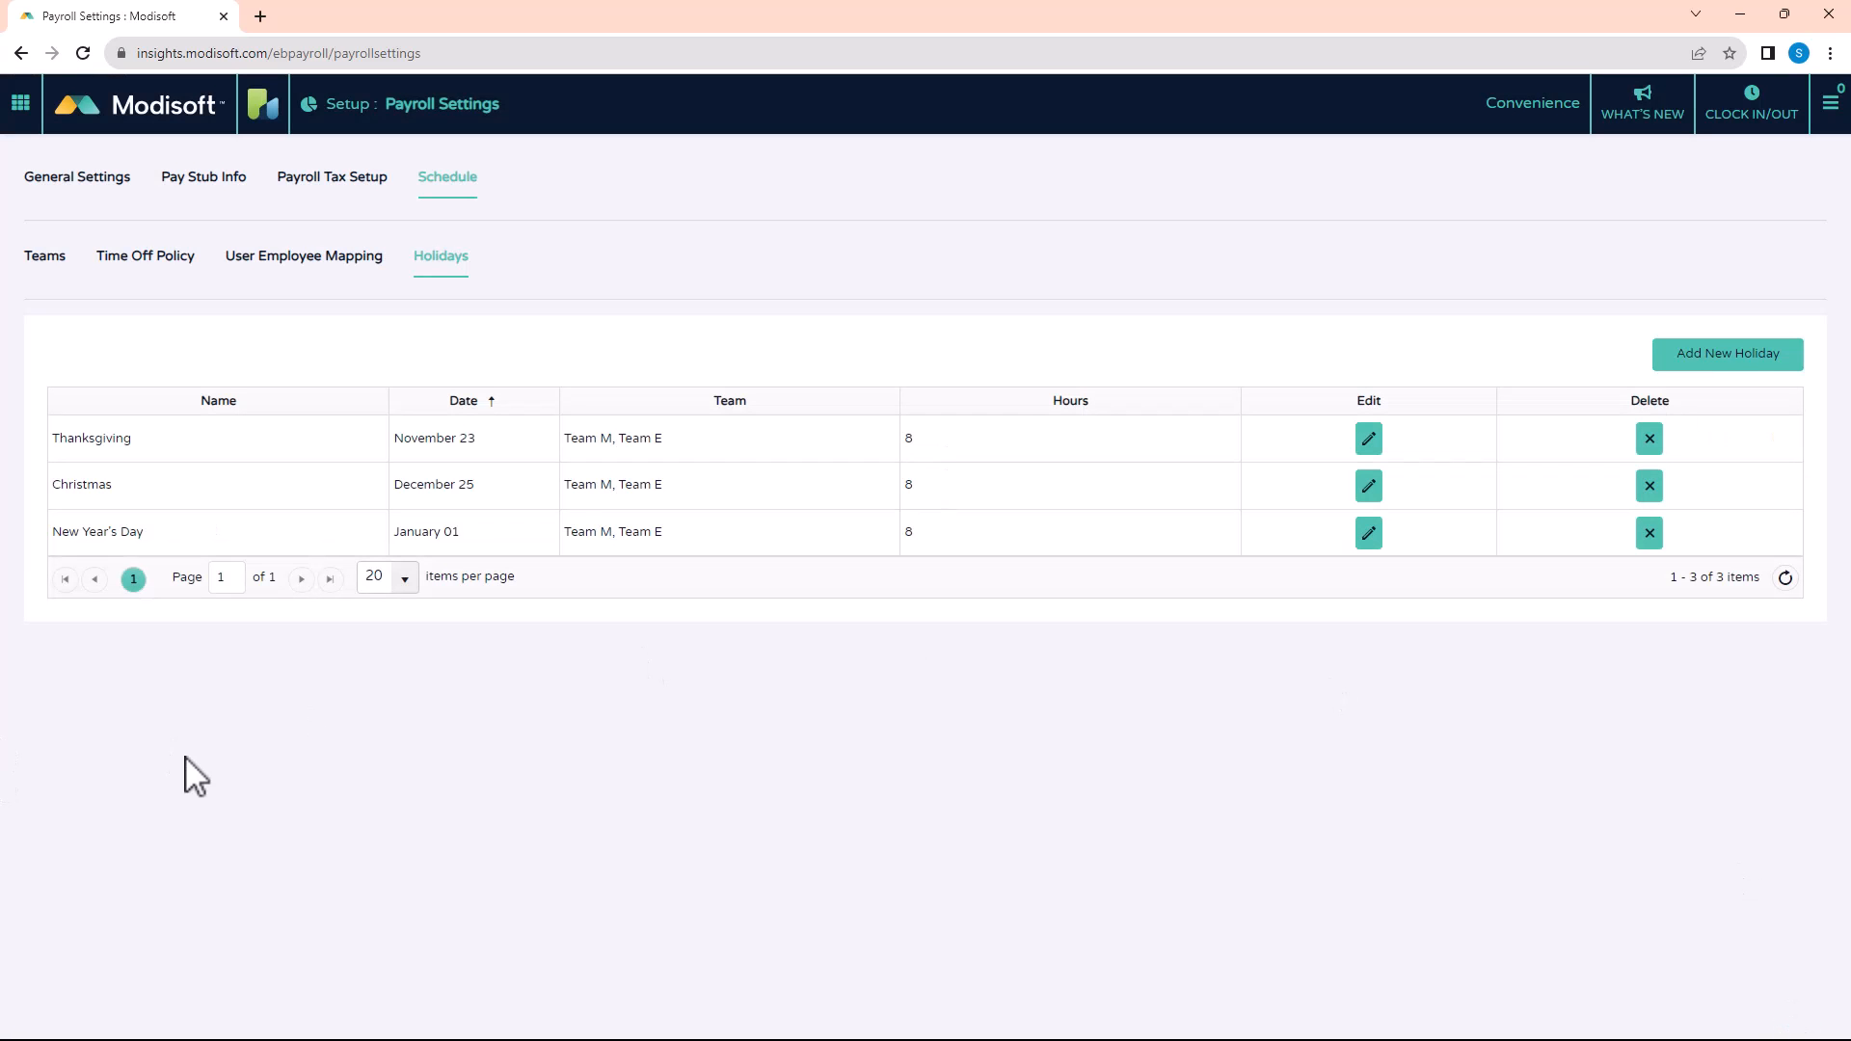